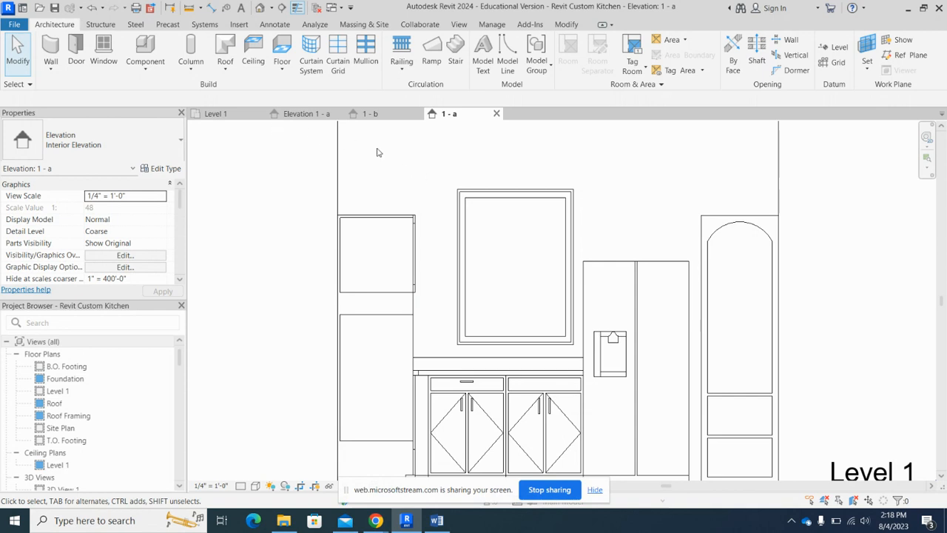
# - Begin a Split Face boundary sketch on the Generic - 6" wall behind the cabinets and refrigerator
pyautogui.scroll(-5, 351, 207)
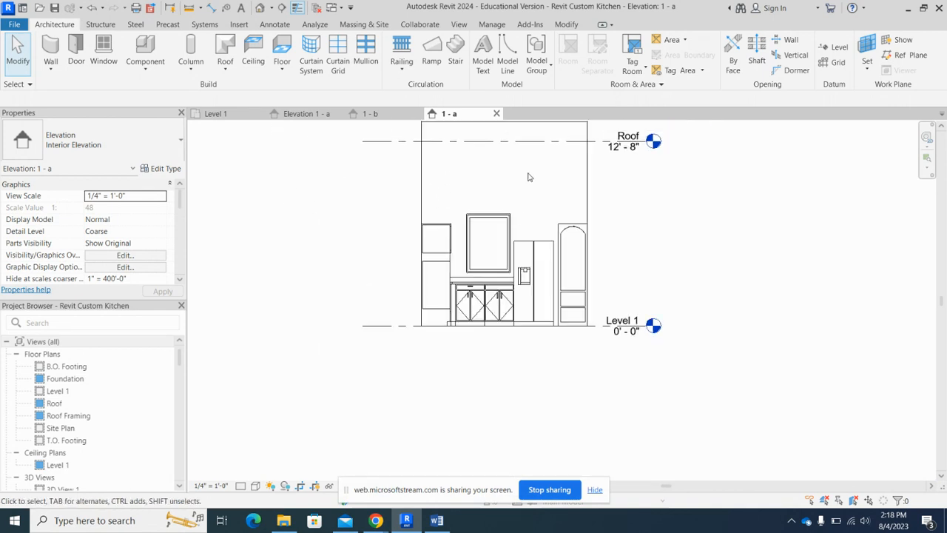
pyautogui.scroll(2, 555, 141)
pyautogui.scroll(-1, 552, 157)
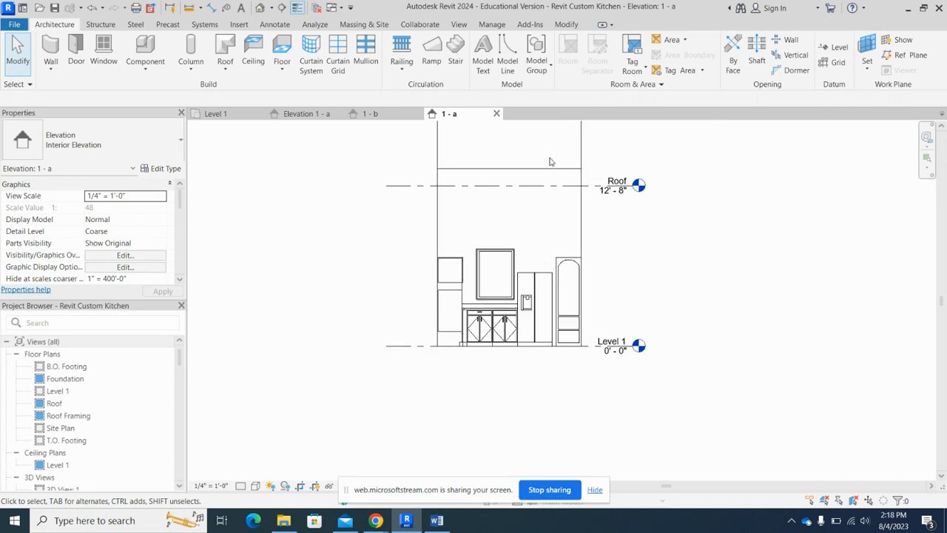
pyautogui.scroll(1, 554, 163)
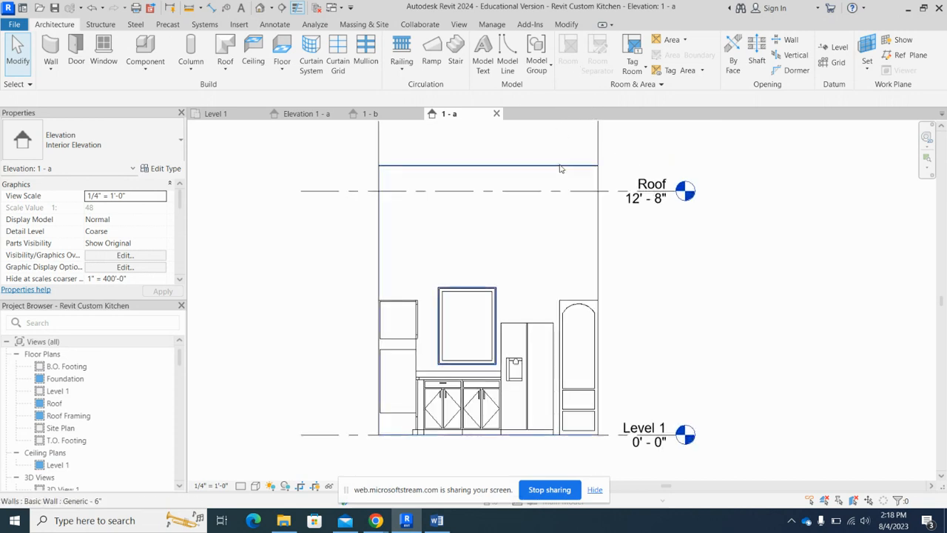
pyautogui.click(560, 169)
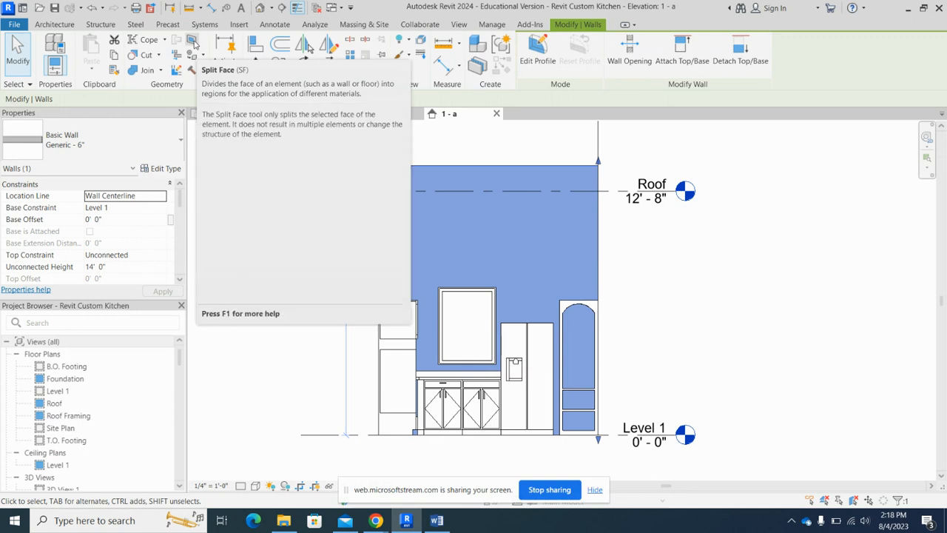
pyautogui.click(192, 40)
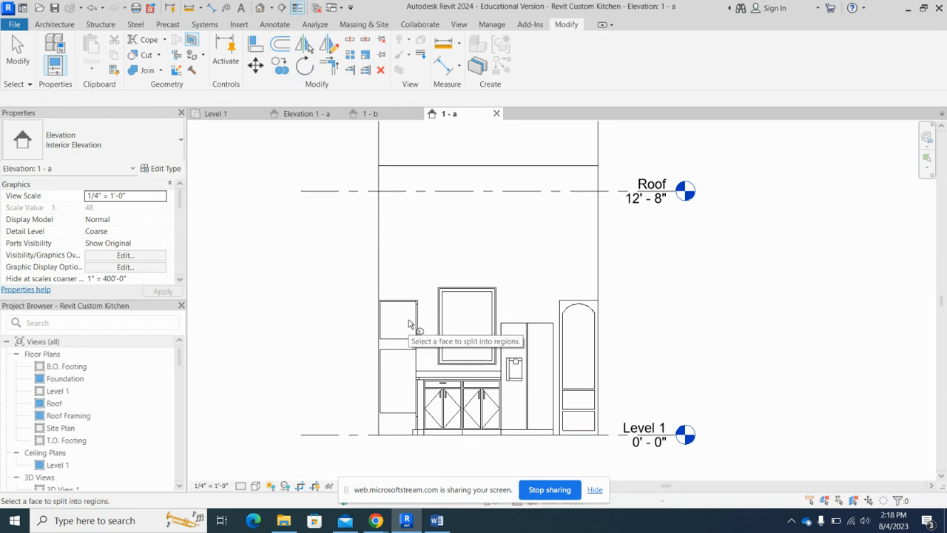
pyautogui.click(481, 169)
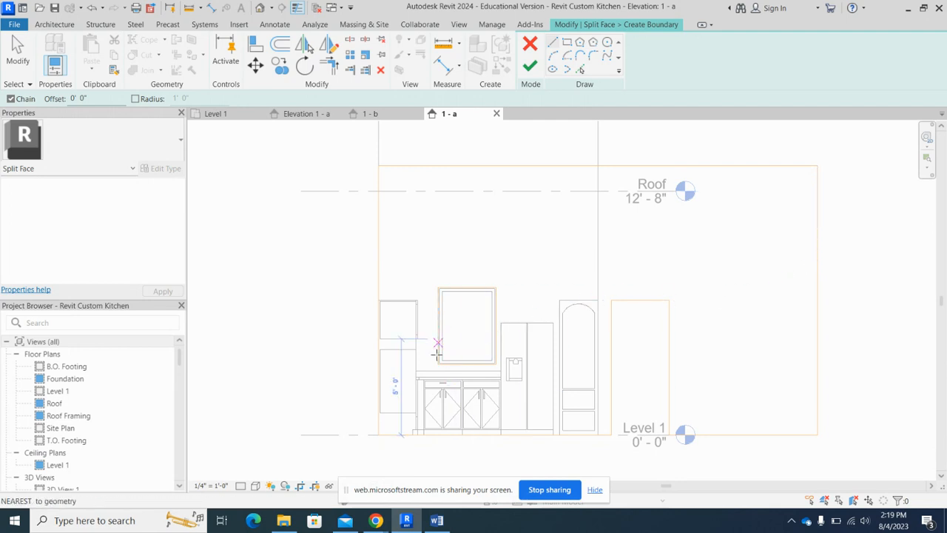
# - Draw boundary lines from the countertop's refrigerator end 1'-6" up along the refrigerator, and 6'-4" across to the wall's left edge
pyautogui.scroll(2, 416, 373)
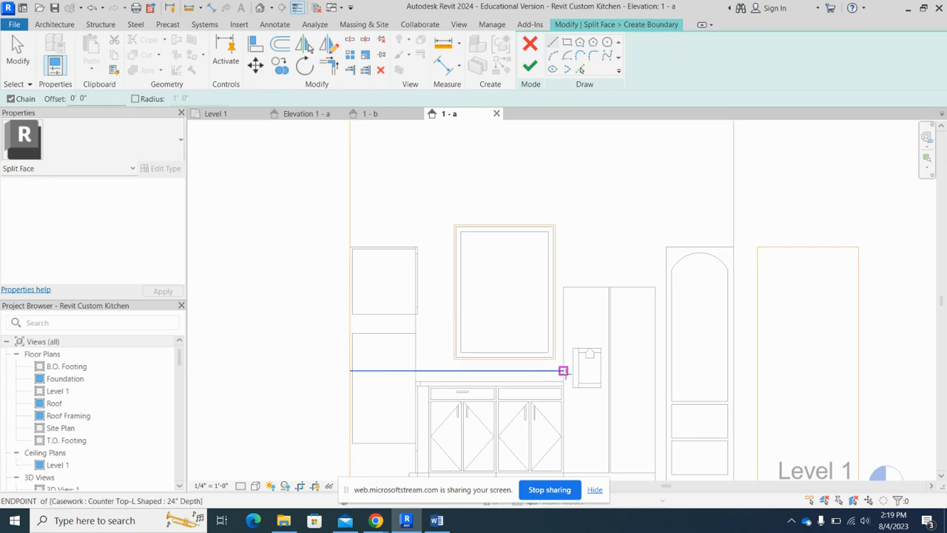
pyautogui.scroll(2, 562, 374)
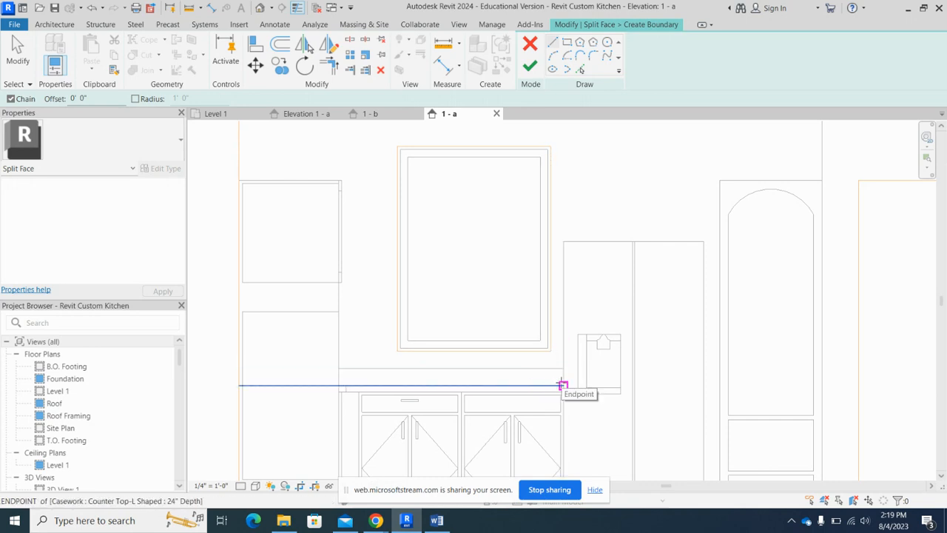
pyautogui.click(563, 384)
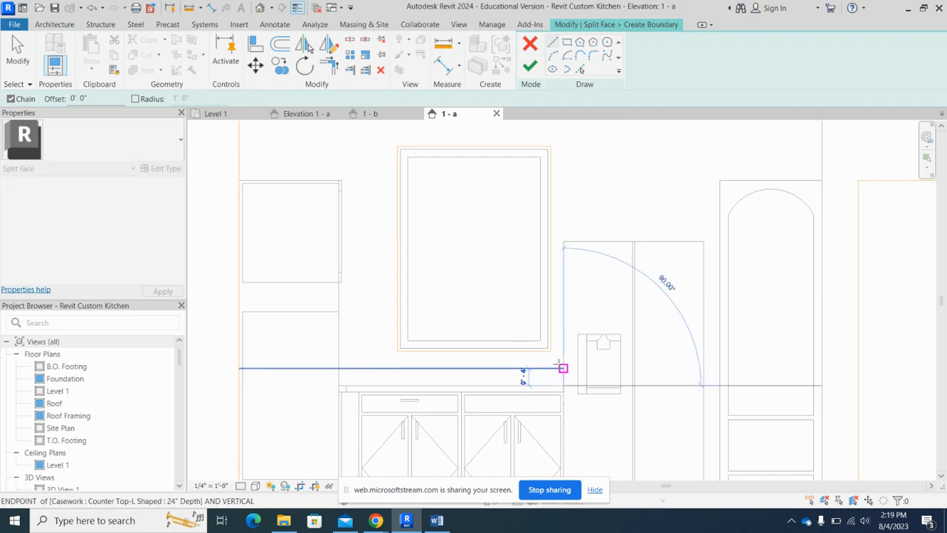
pyautogui.click(562, 308)
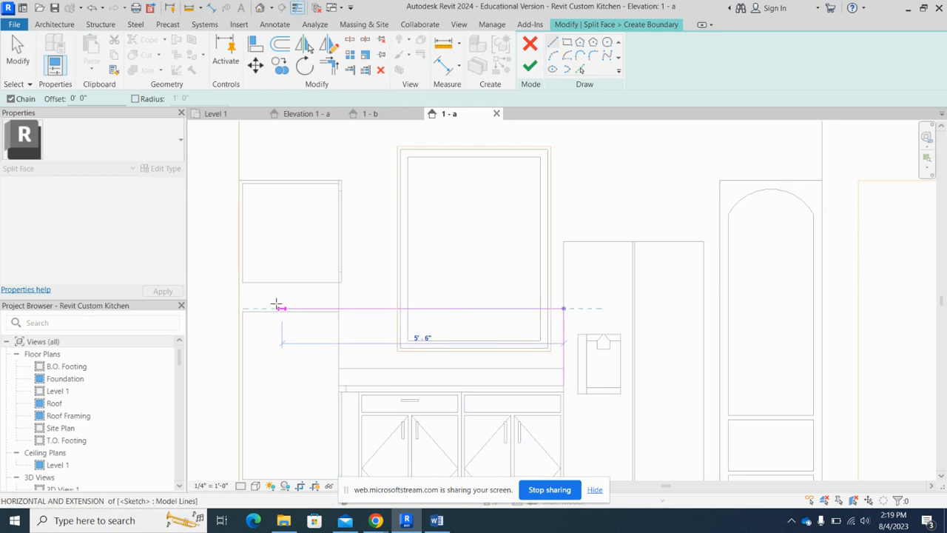
pyautogui.scroll(3, 240, 306)
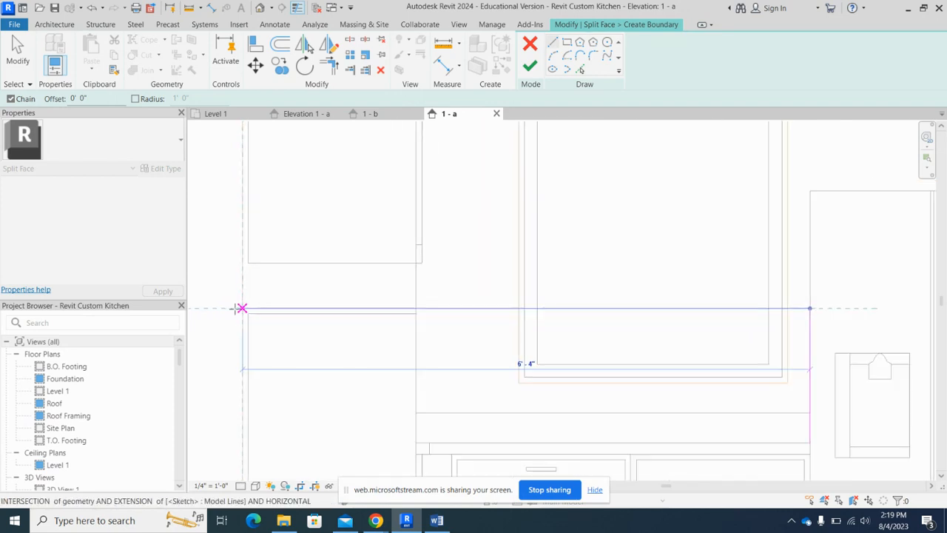
pyautogui.click(241, 308)
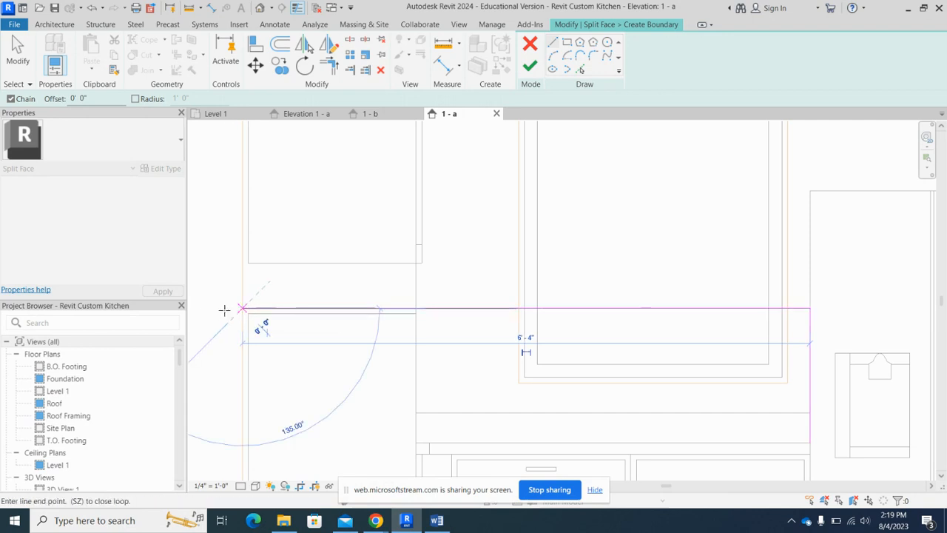
pyautogui.click(17, 51)
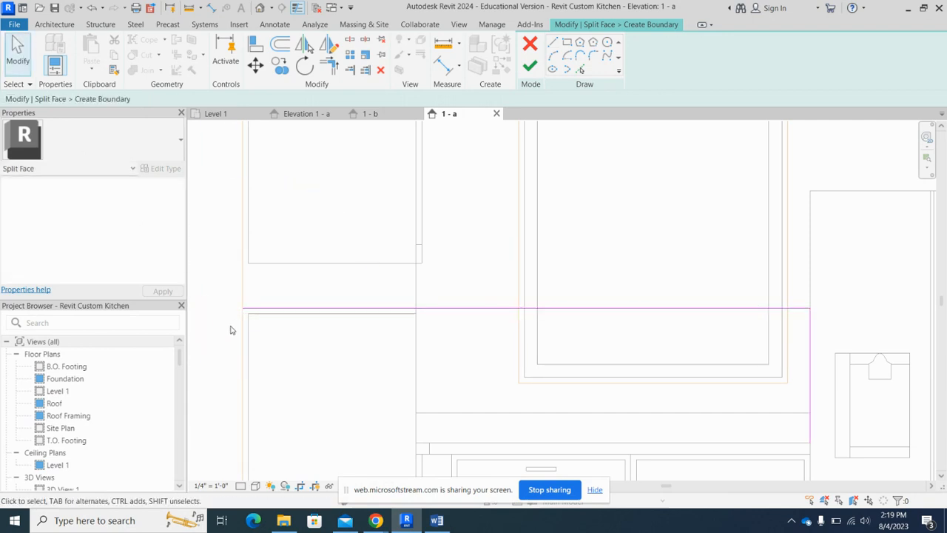
# - Draw the lower 6'-4" boundary line from the countertop's refrigerator end to the wall's left edge and finish the face split
pyautogui.scroll(-2, 241, 315)
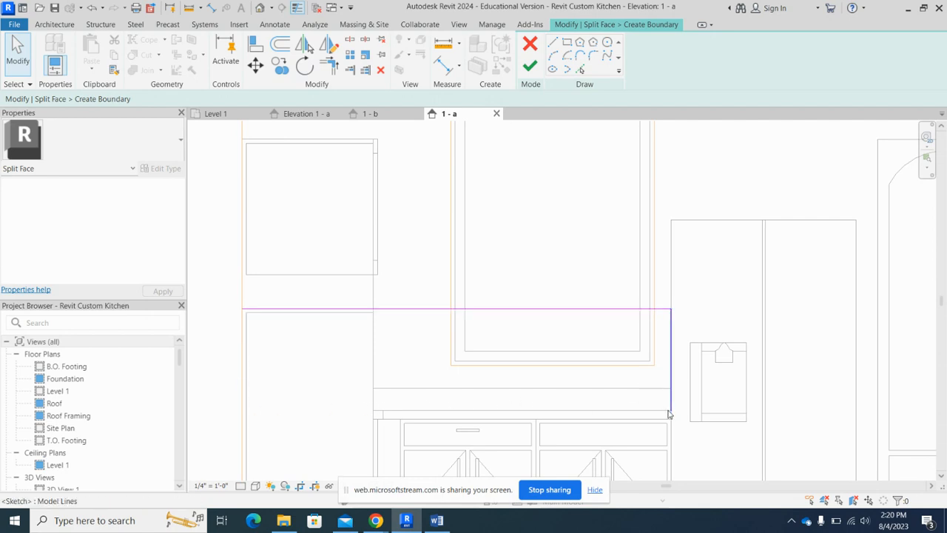
pyautogui.scroll(-2, 464, 344)
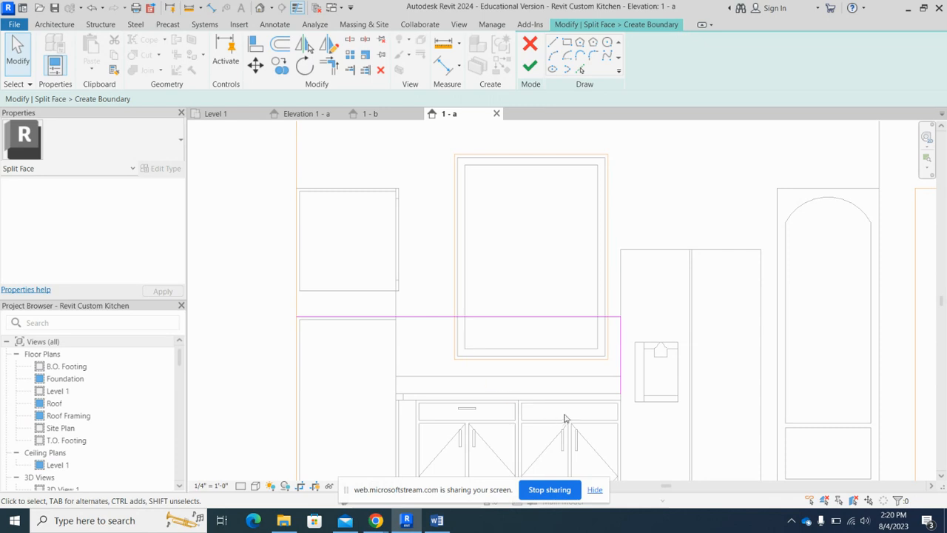
pyautogui.scroll(2, 565, 419)
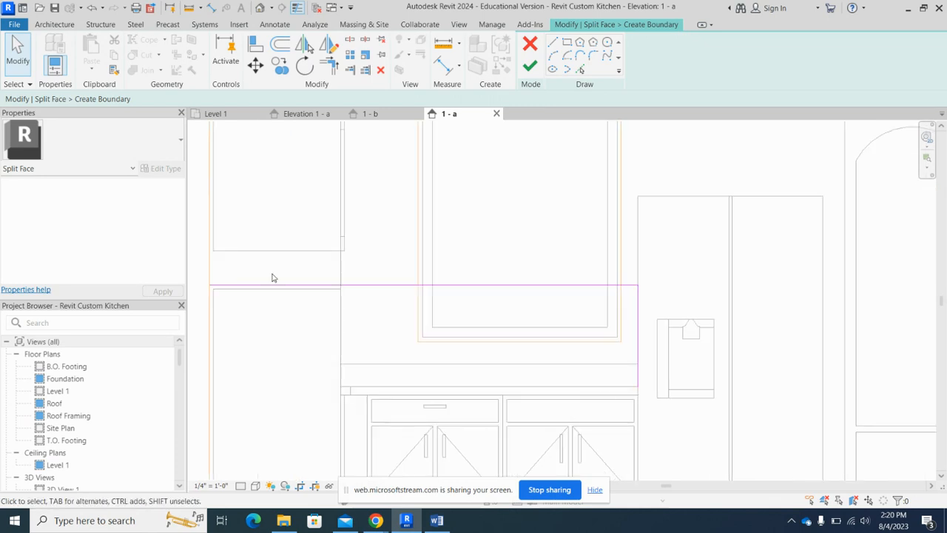
pyautogui.click(552, 45)
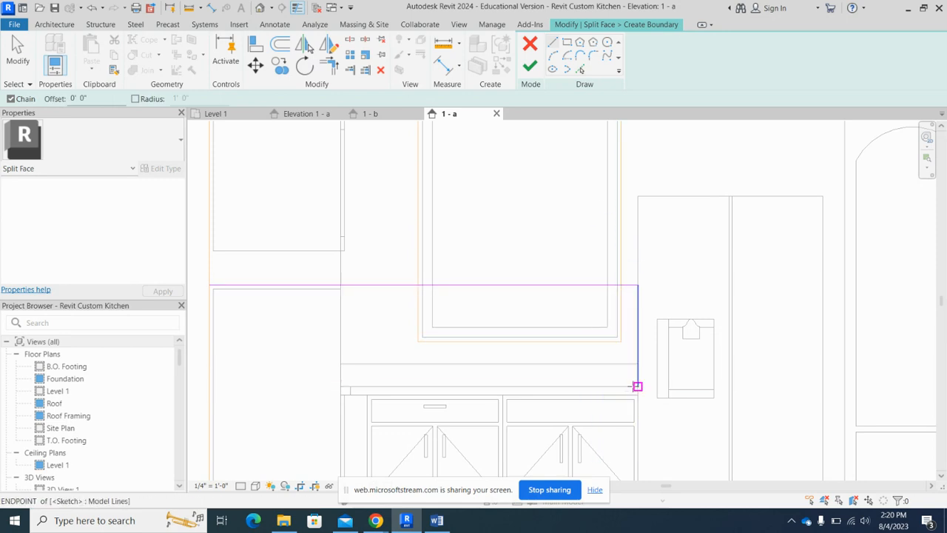
pyautogui.click(634, 386)
pyautogui.scroll(-2, 614, 381)
pyautogui.scroll(3, 377, 379)
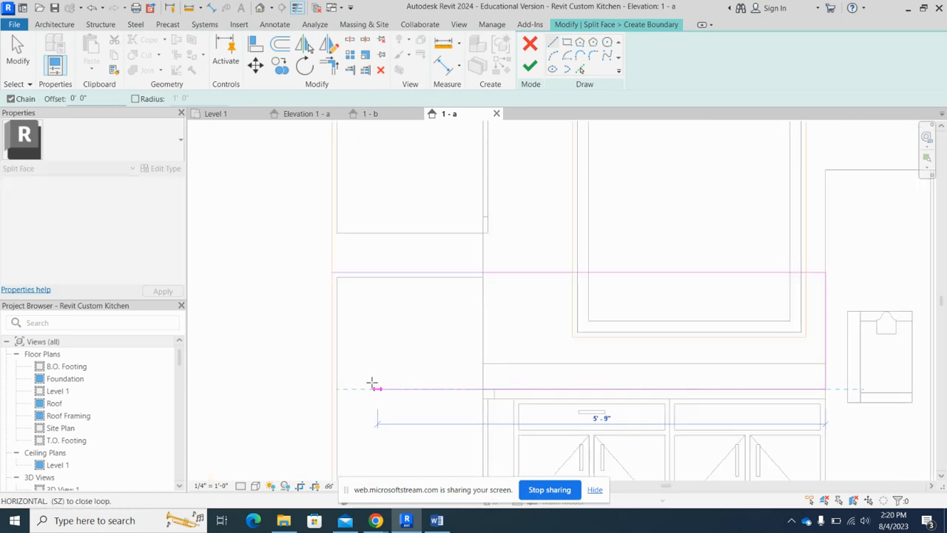
pyautogui.click(331, 388)
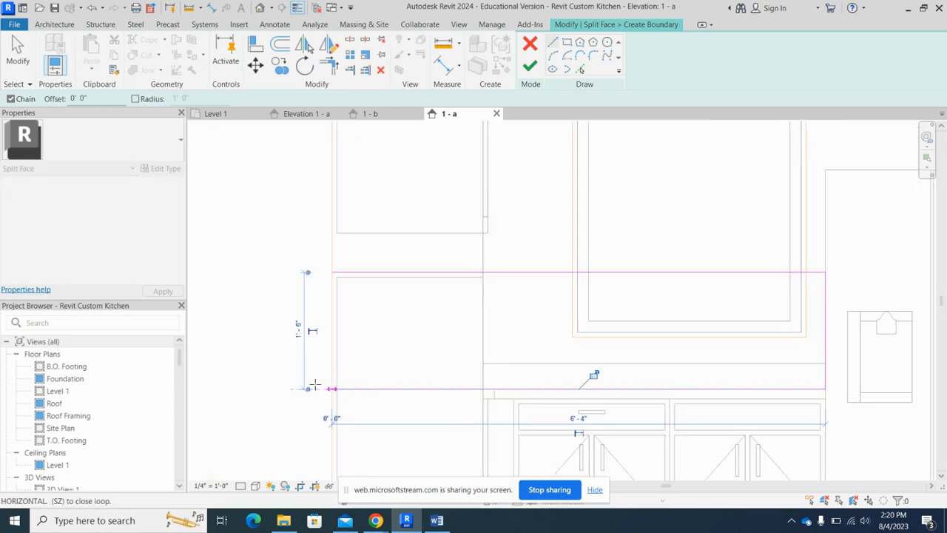
pyautogui.click(18, 58)
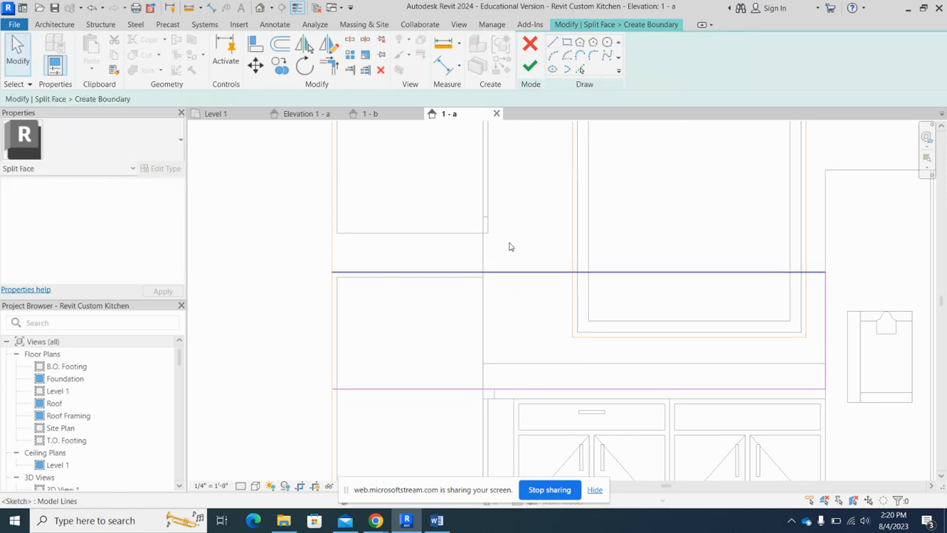
pyautogui.click(528, 69)
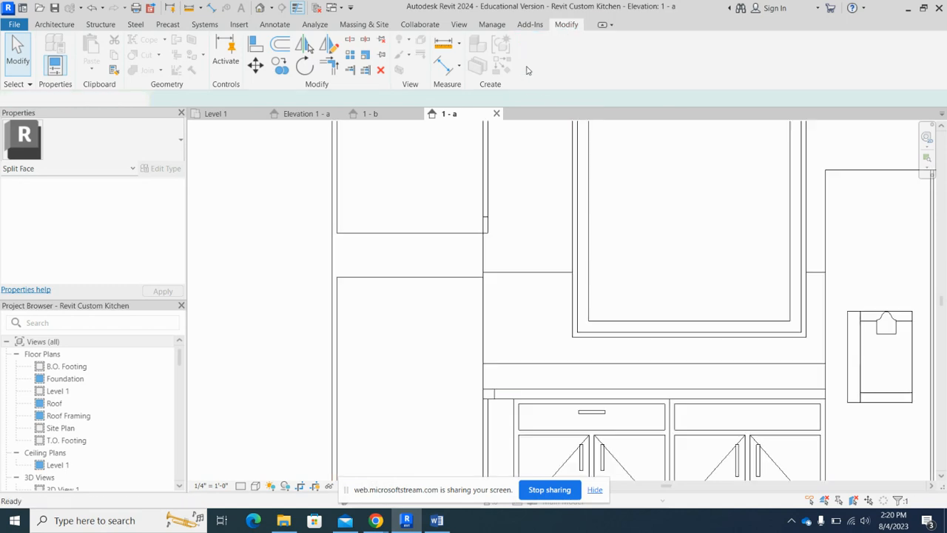
pyautogui.scroll(-2, 240, 334)
pyautogui.scroll(-1, 259, 323)
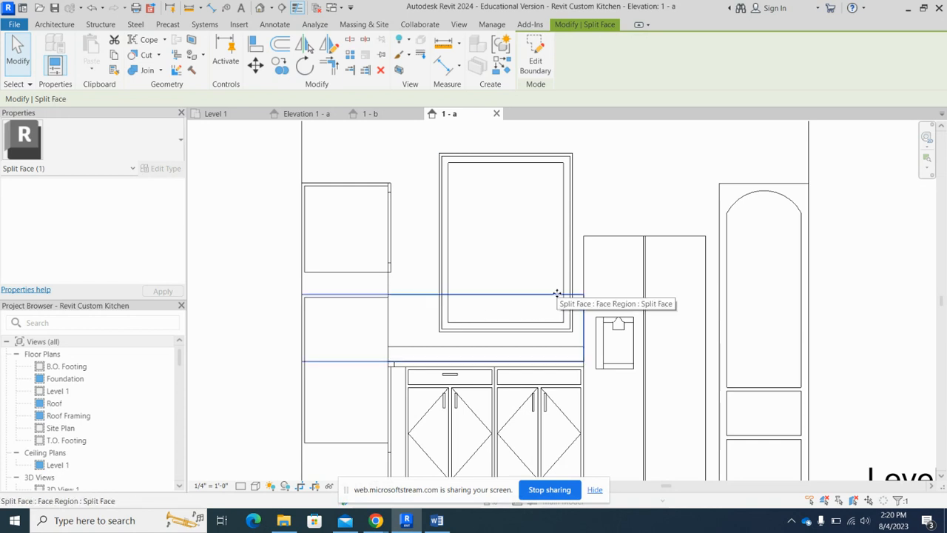
pyautogui.scroll(-3, 198, 339)
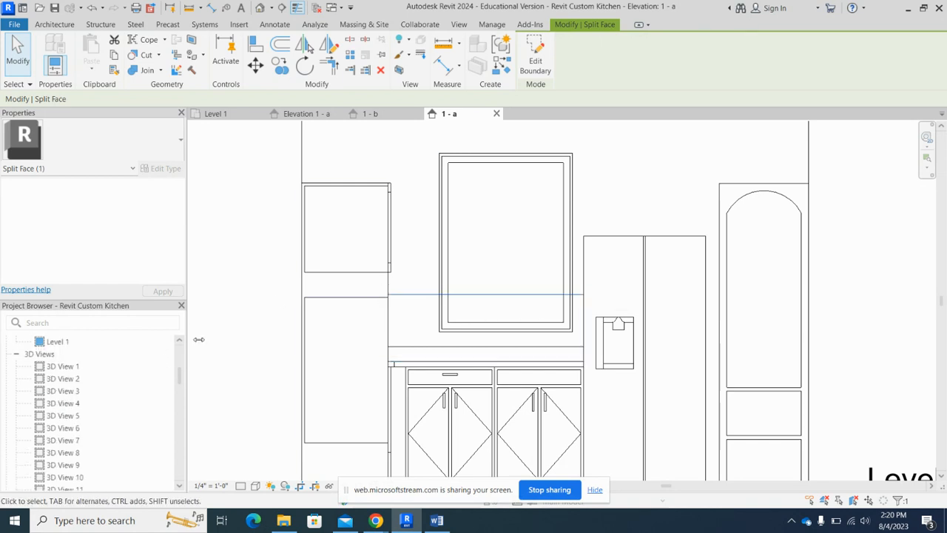
pyautogui.scroll(1, 383, 324)
pyautogui.scroll(1, 442, 294)
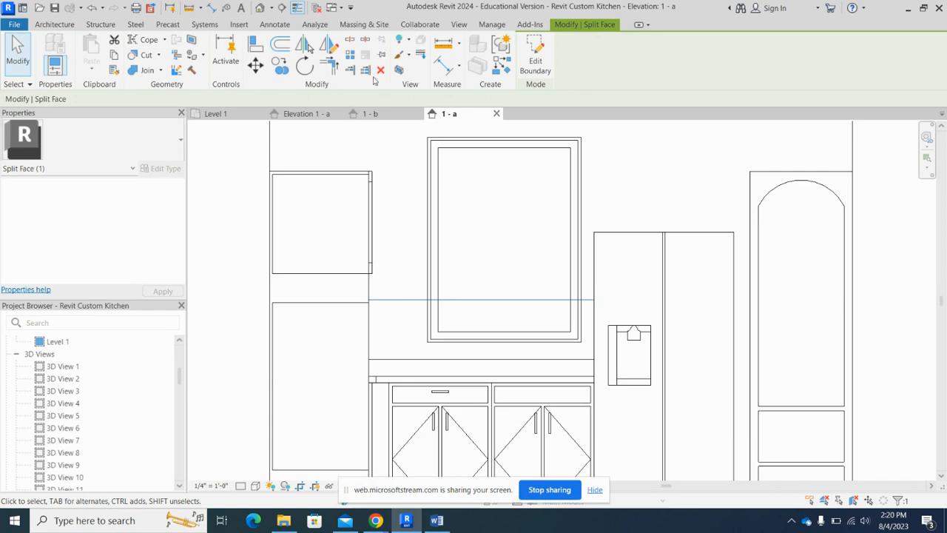
pyautogui.click(190, 57)
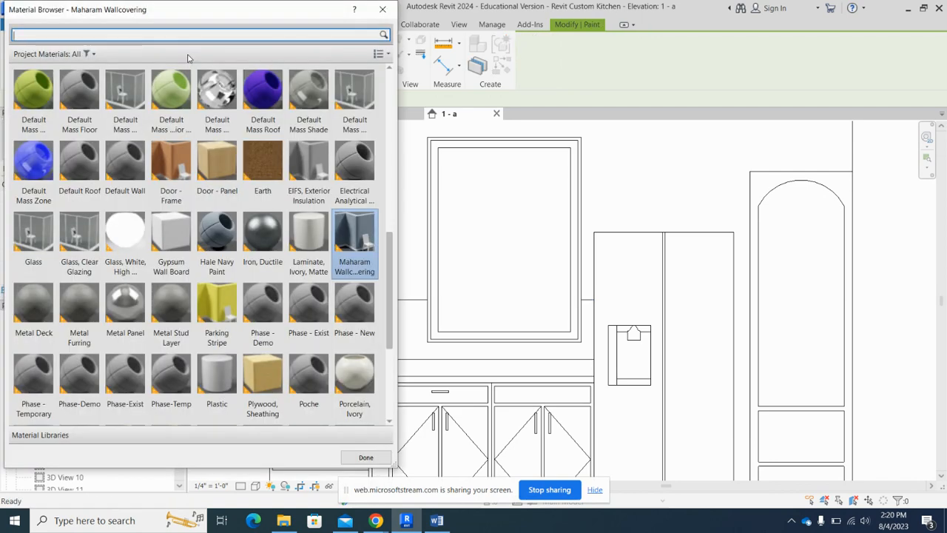
pyautogui.click(383, 10)
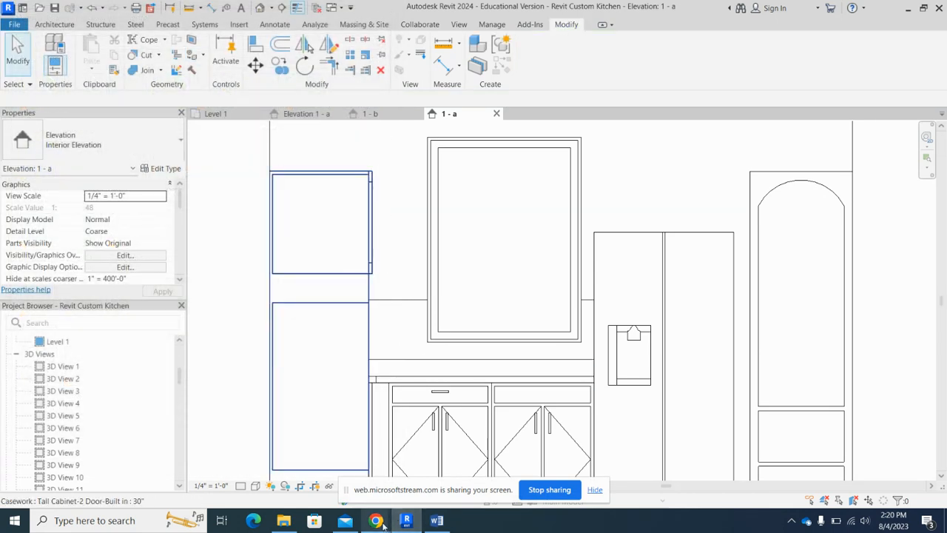
pyautogui.moveTo(382, 525)
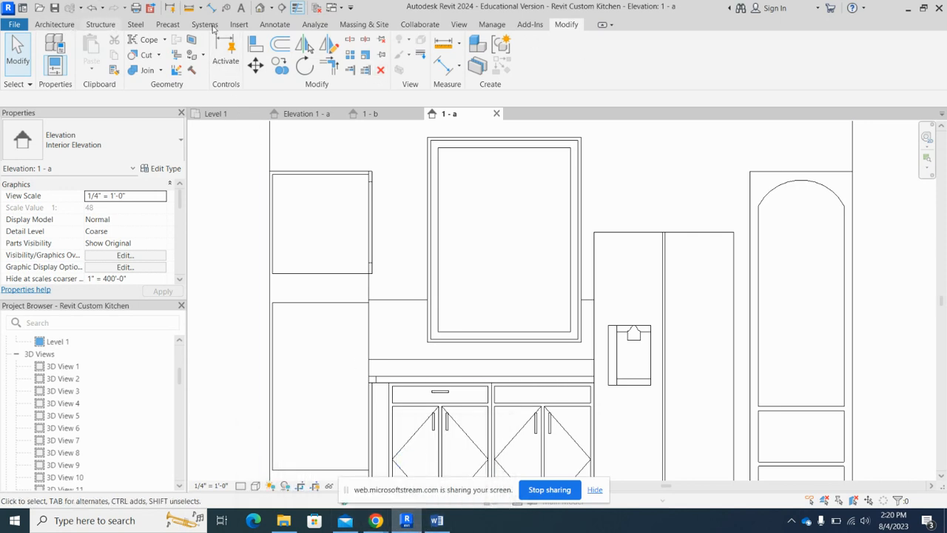
# - Create a new project material and rename it Ann Sacks Tile
pyautogui.click(492, 24)
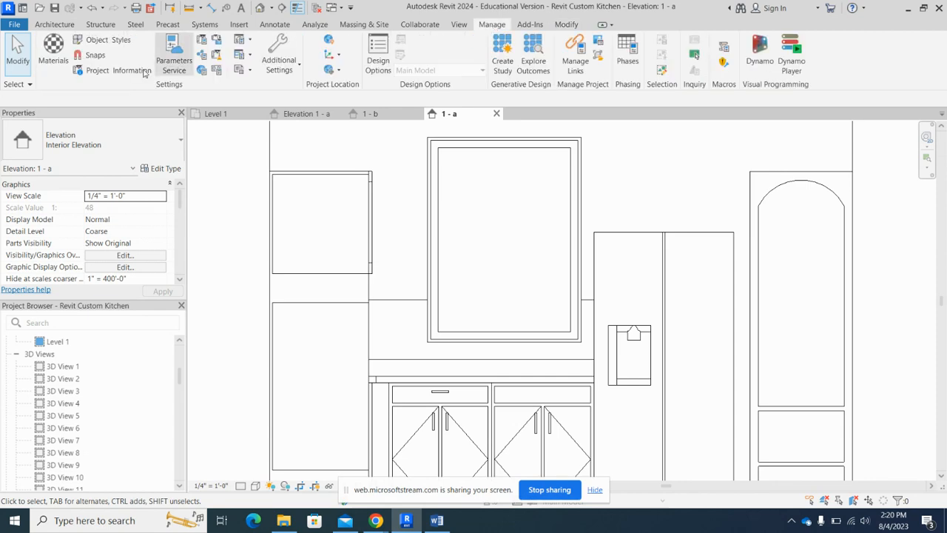
pyautogui.click(52, 49)
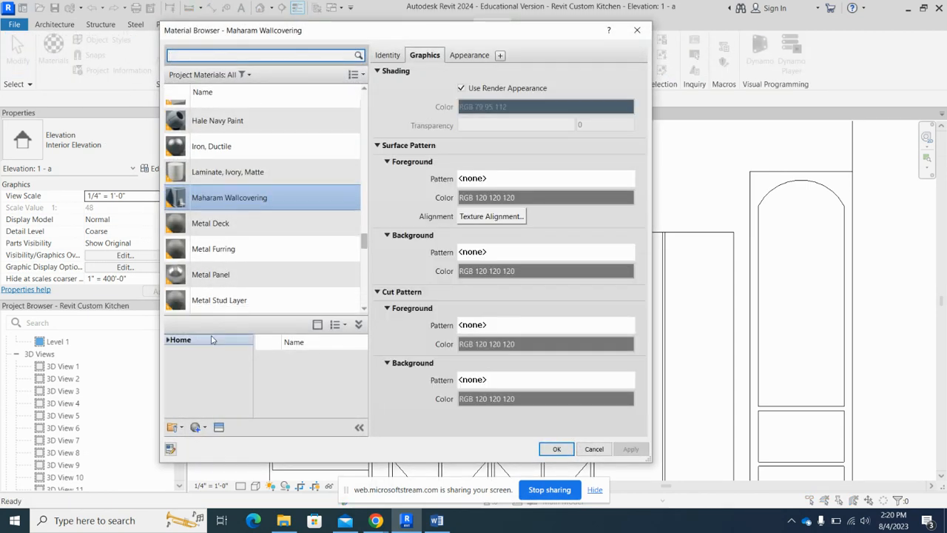
pyautogui.click(195, 427)
pyautogui.click(197, 443)
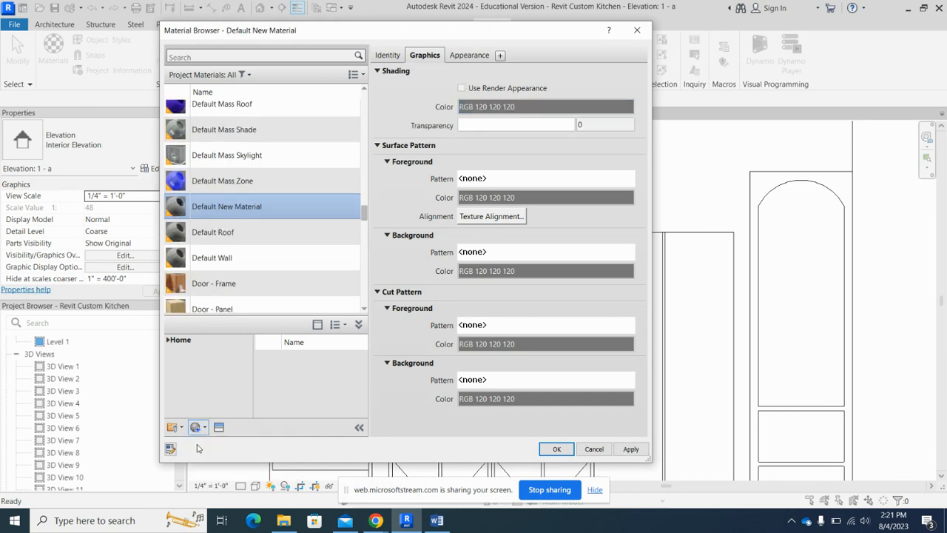
pyautogui.rightClick(222, 197)
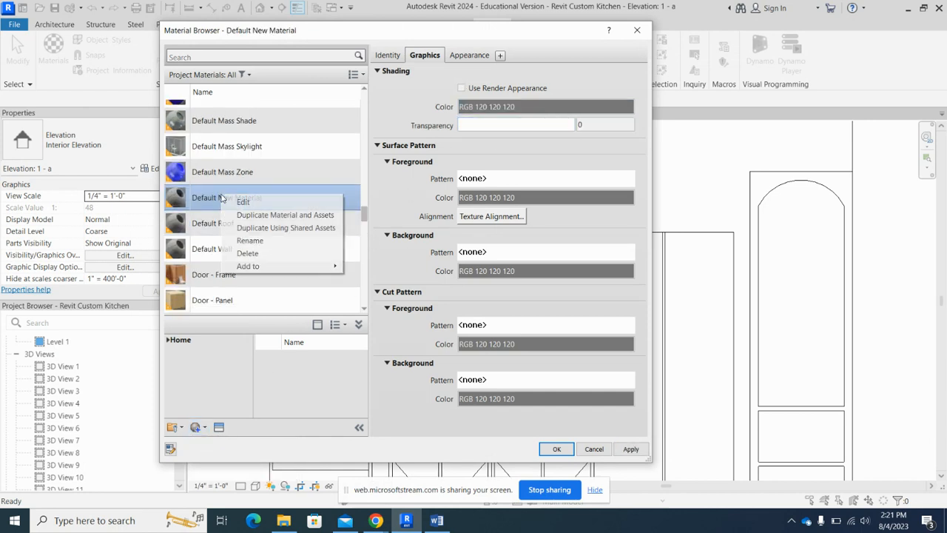
pyautogui.click(250, 240)
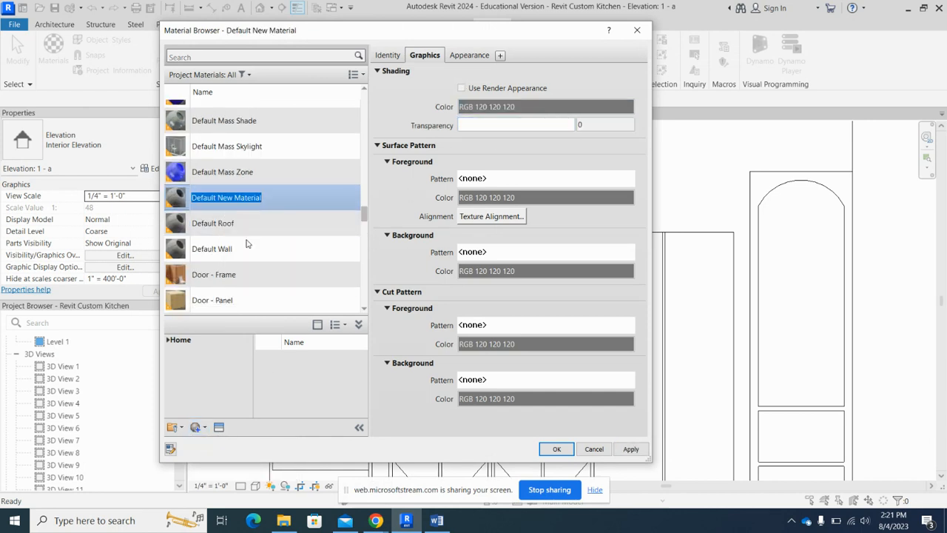
pyautogui.write('Ann Sacks Tile')
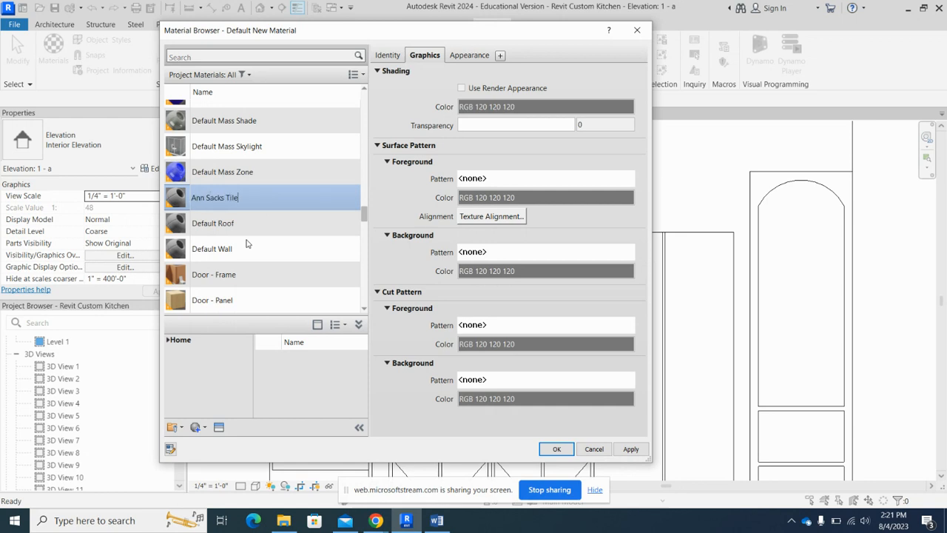
pyautogui.press('Return')
# - Set the Ann Sacks Tile material's preview scene to Cube and assign Backsplash.png as its appearance image
pyautogui.click(470, 56)
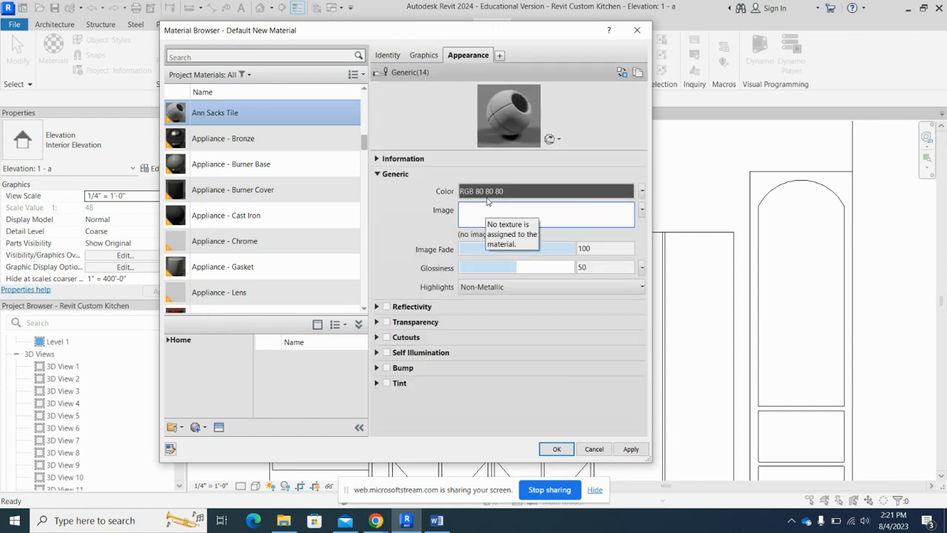
pyautogui.click(551, 139)
pyautogui.moveTo(538, 158)
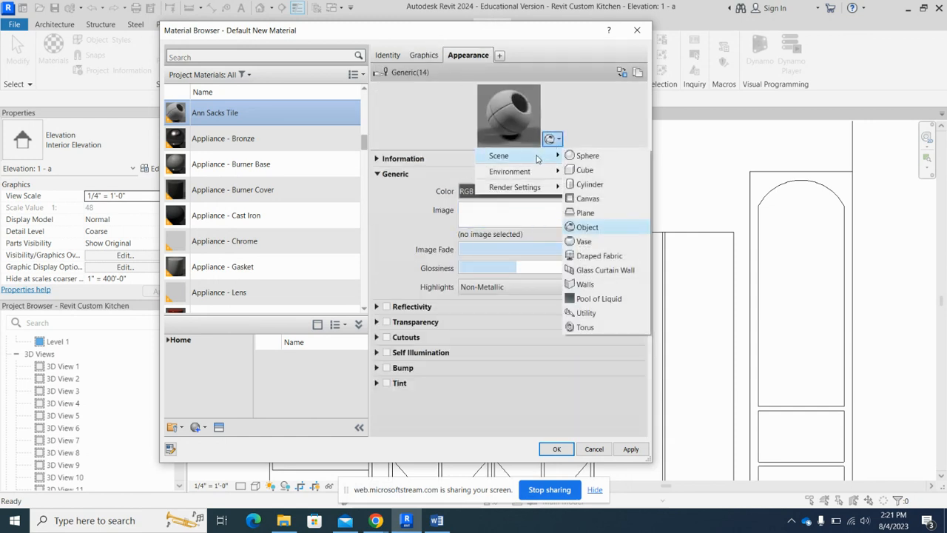
pyautogui.click(584, 170)
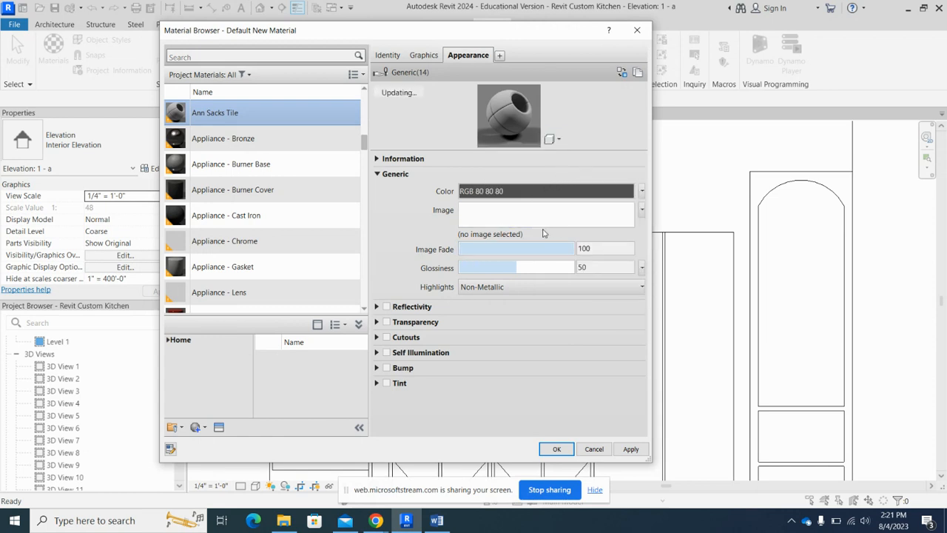
pyautogui.click(496, 214)
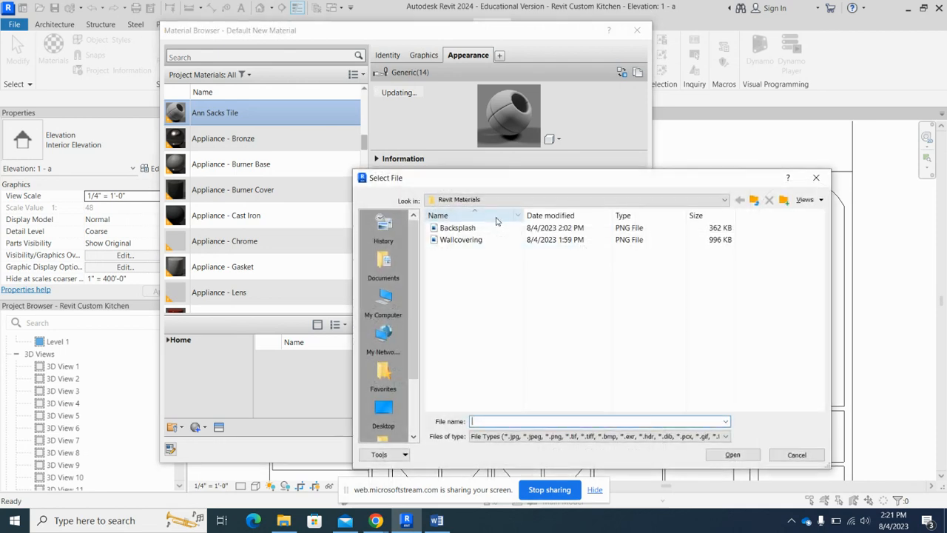
pyautogui.click(450, 230)
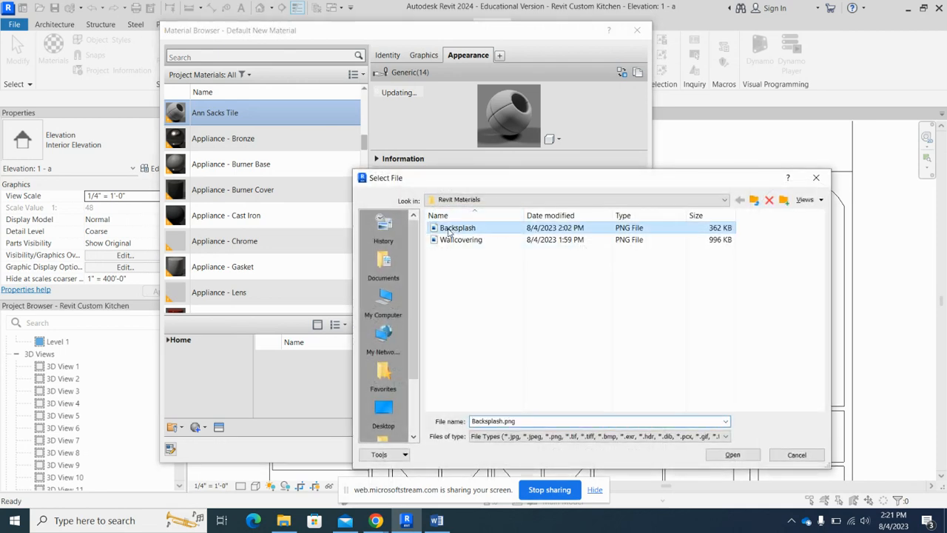
pyautogui.click(731, 454)
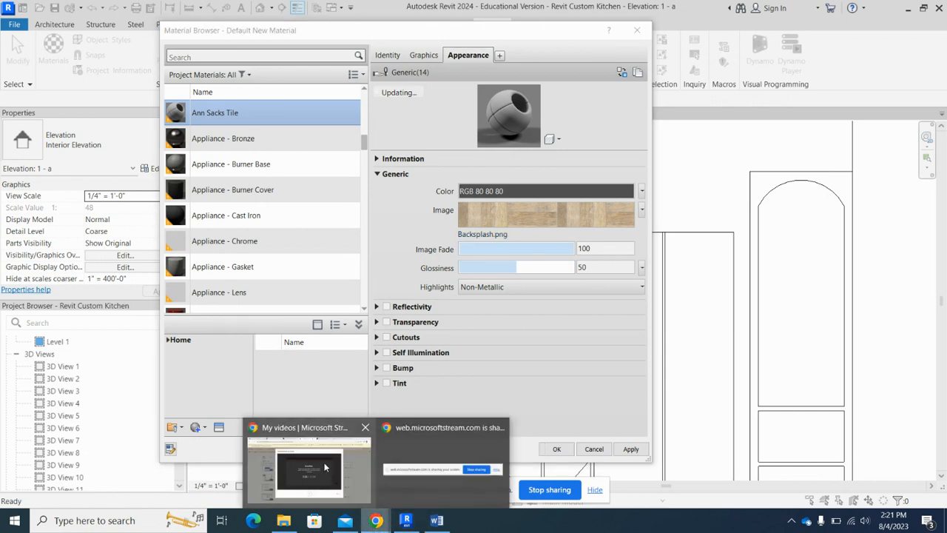
# - Switch to Chrome to examine the Ellwood Mosaic's size and the kitchen backsplash tiles on the Ann Sacks site, and return to Revit
pyautogui.click(326, 465)
pyautogui.click(687, 9)
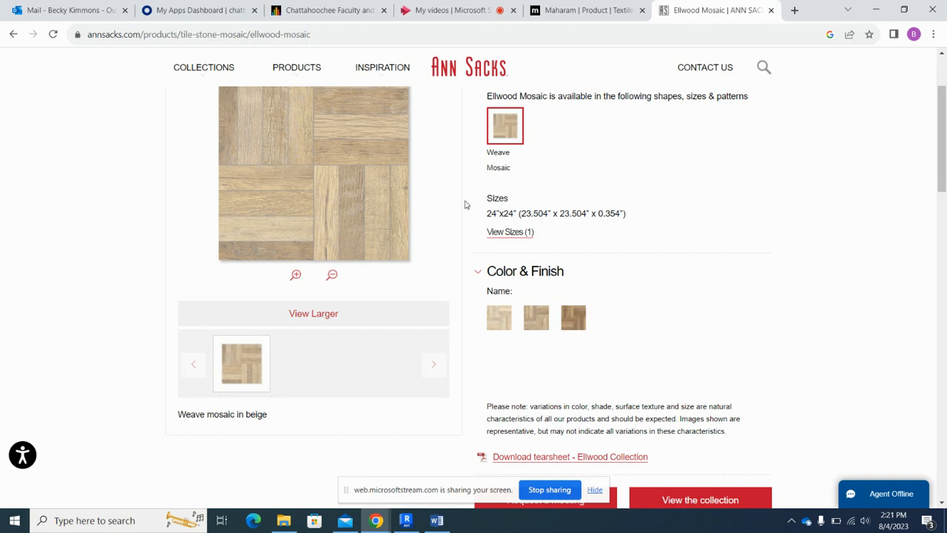
pyautogui.scroll(1, 214, 170)
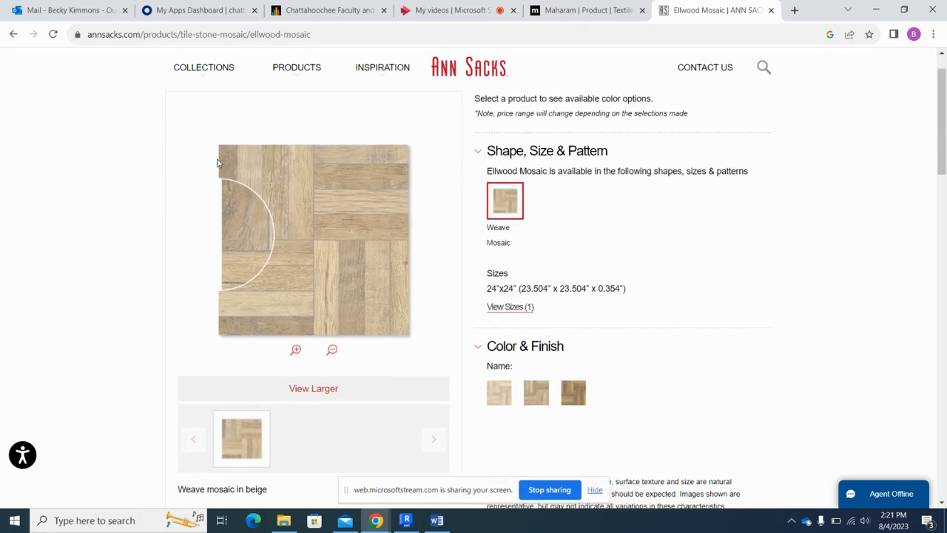
pyautogui.scroll(1, 218, 163)
pyautogui.click(15, 36)
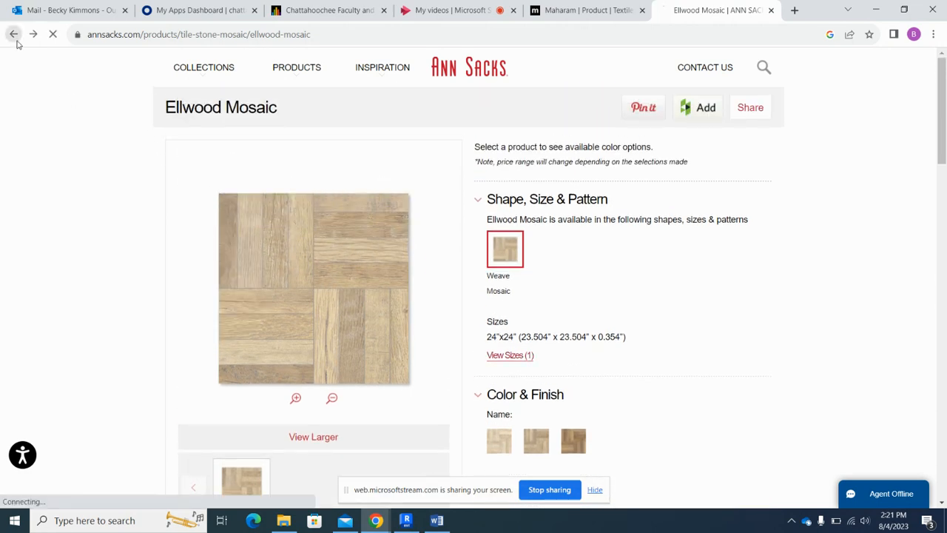
pyautogui.scroll(5, 575, 274)
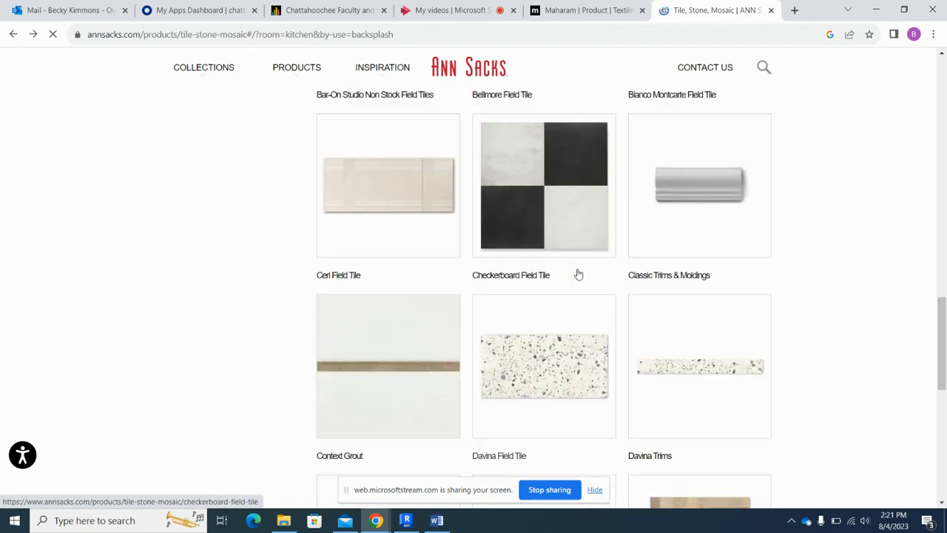
pyautogui.scroll(12, 579, 274)
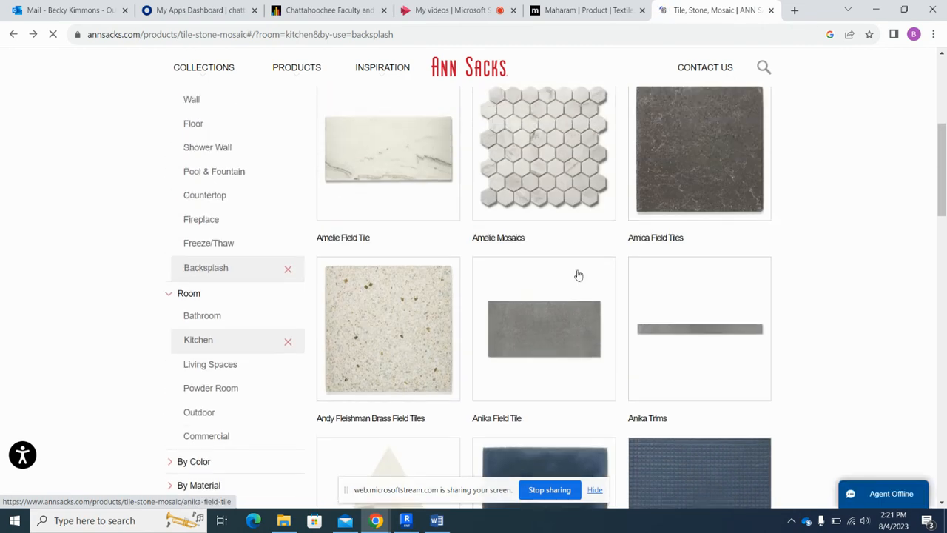
pyautogui.scroll(1, 578, 275)
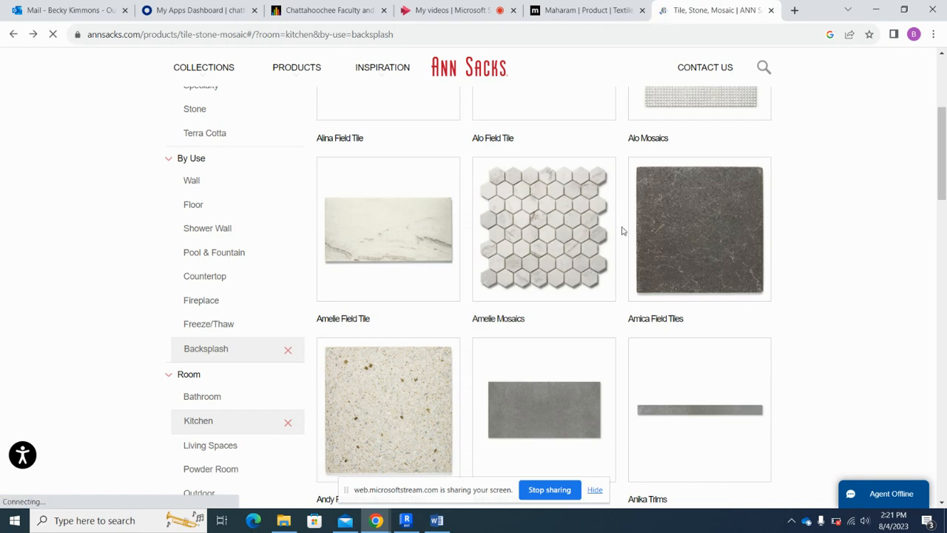
pyautogui.click(466, 14)
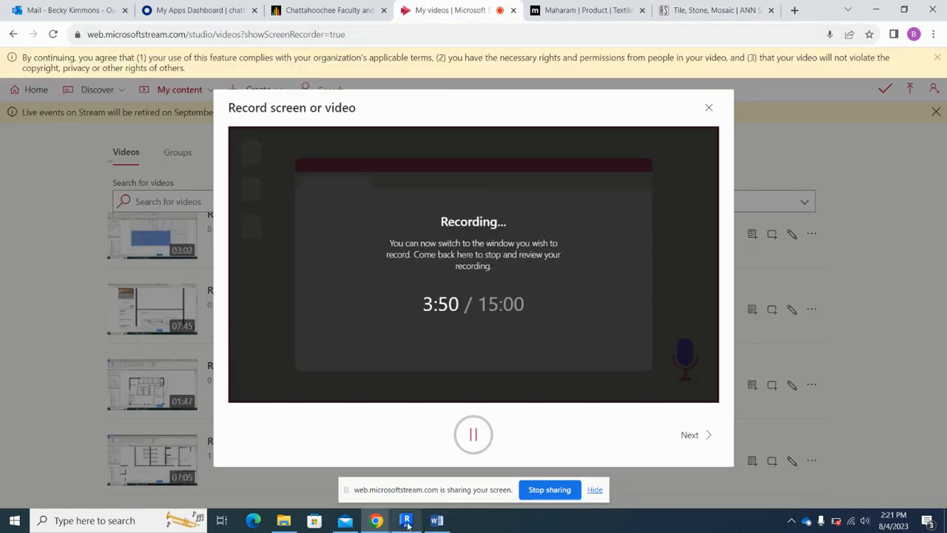
pyautogui.click(405, 520)
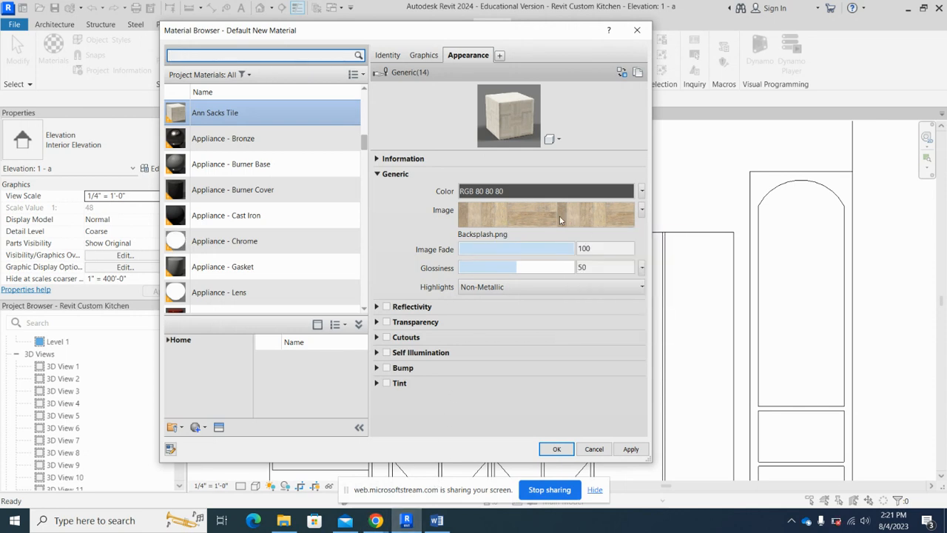
# - Set the Backsplash.png texture's sample size to 2'-0" wide and 2'-0" high, and save the material changes
pyautogui.click(580, 212)
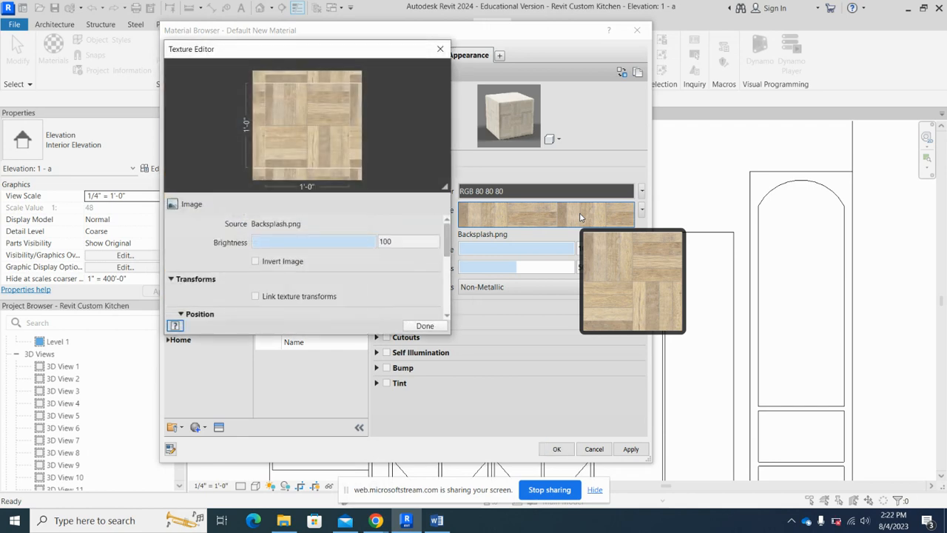
pyautogui.scroll(-4, 382, 288)
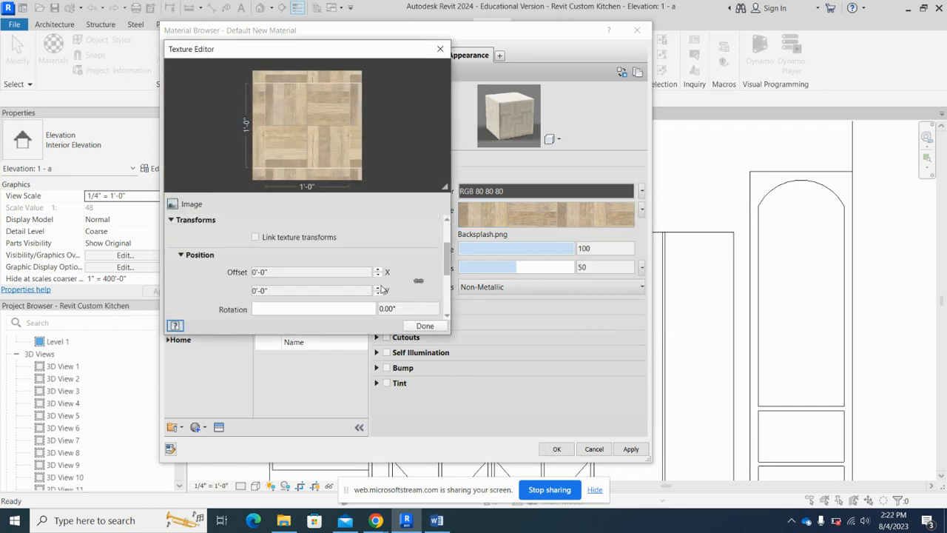
pyautogui.scroll(1, 341, 290)
pyautogui.scroll(1, 341, 290)
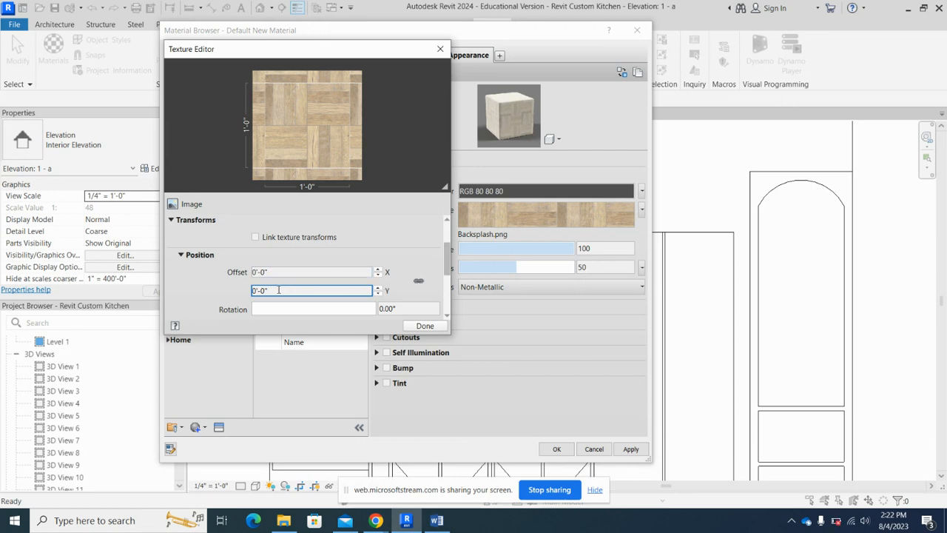
pyautogui.scroll(-1, 417, 257)
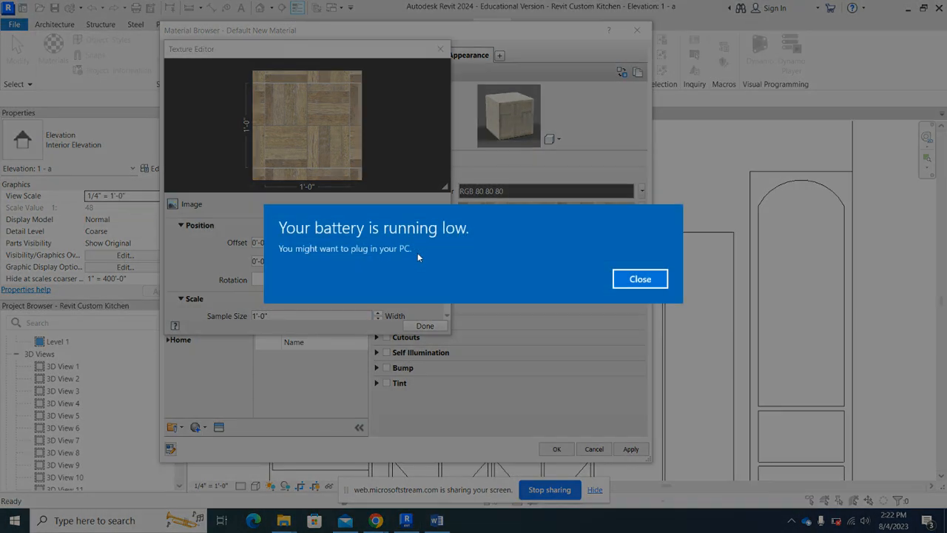
pyautogui.click(631, 280)
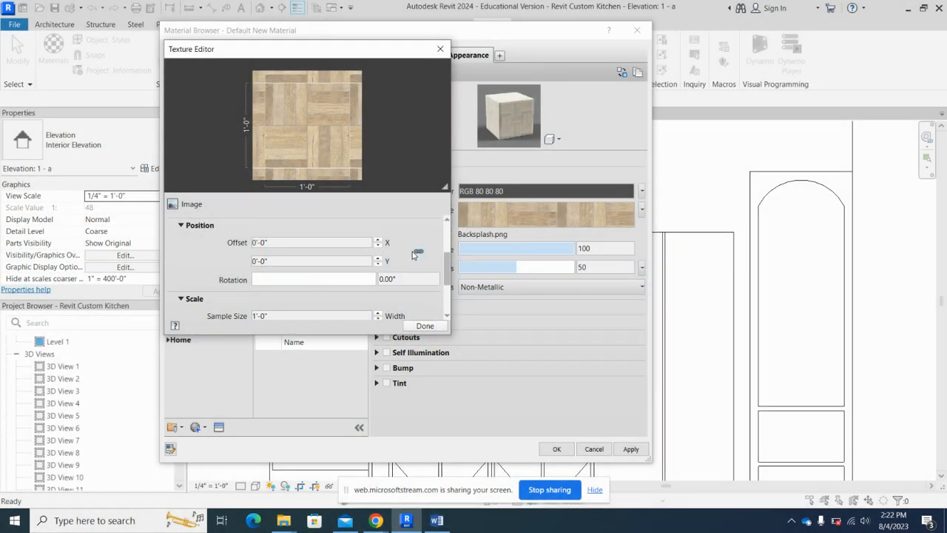
pyautogui.scroll(-2, 409, 255)
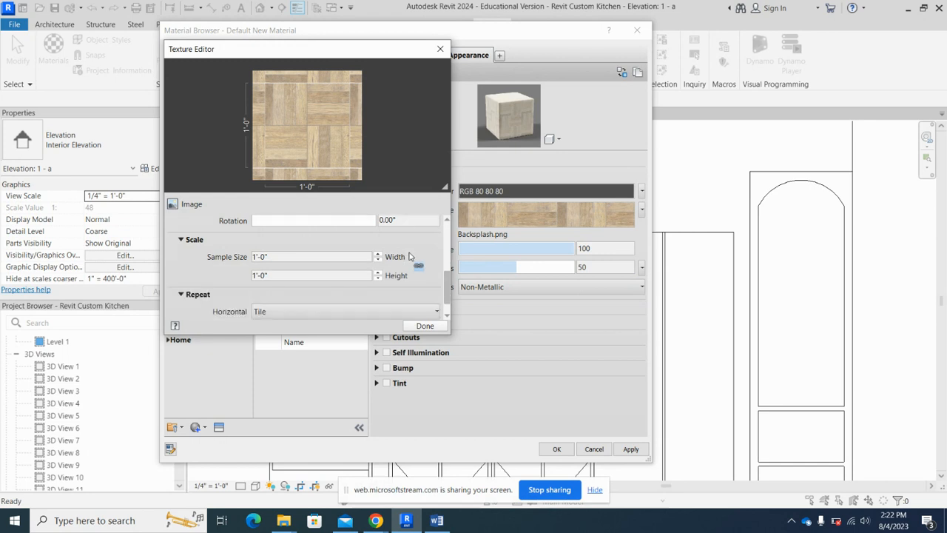
pyautogui.click(254, 257)
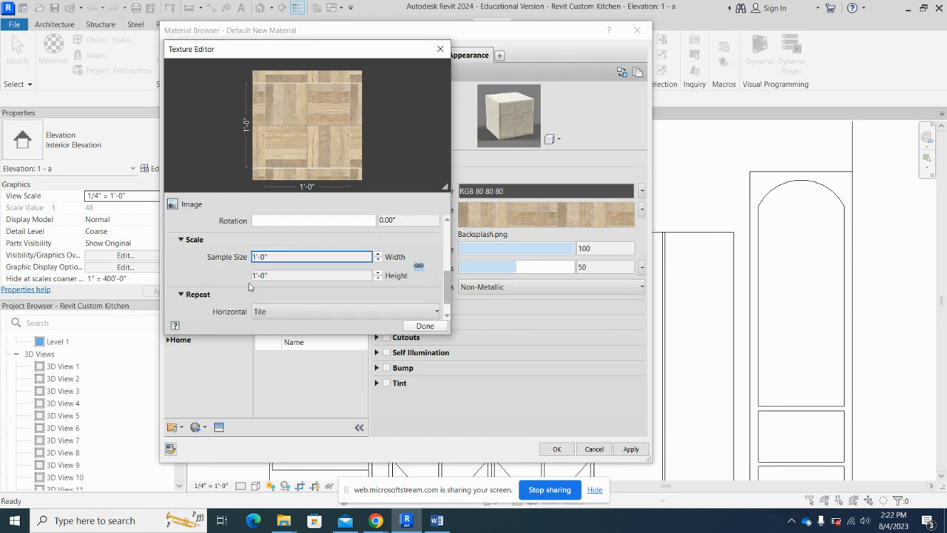
pyautogui.write("2'")
pyautogui.click(252, 275)
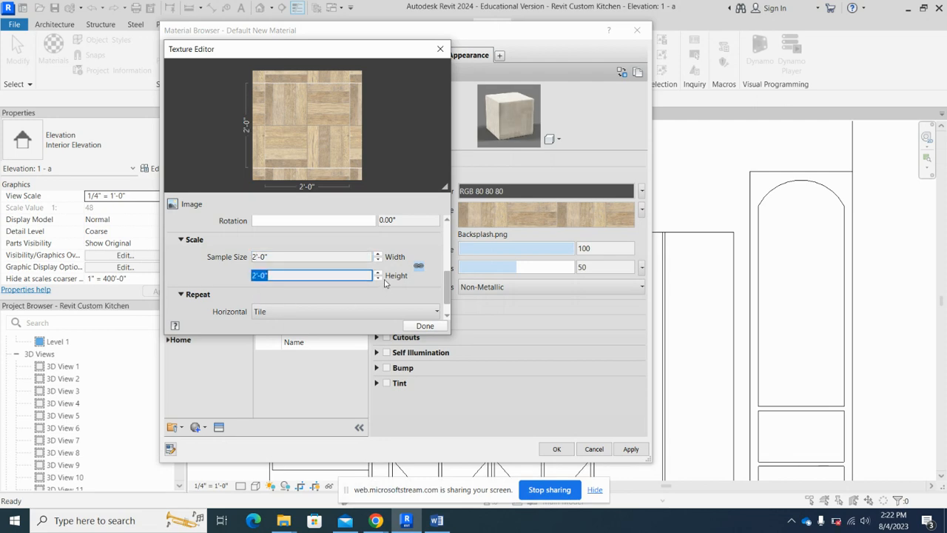
pyautogui.click(425, 326)
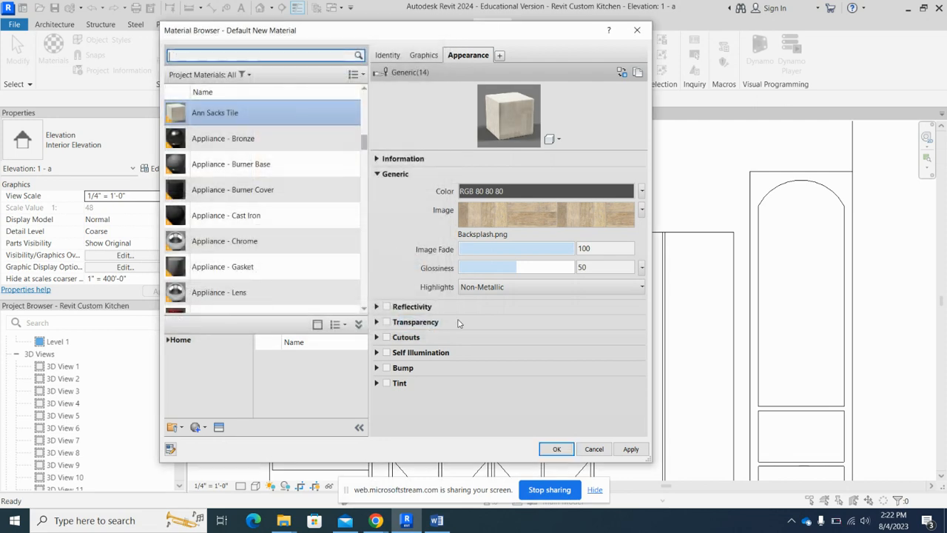
pyautogui.click(556, 449)
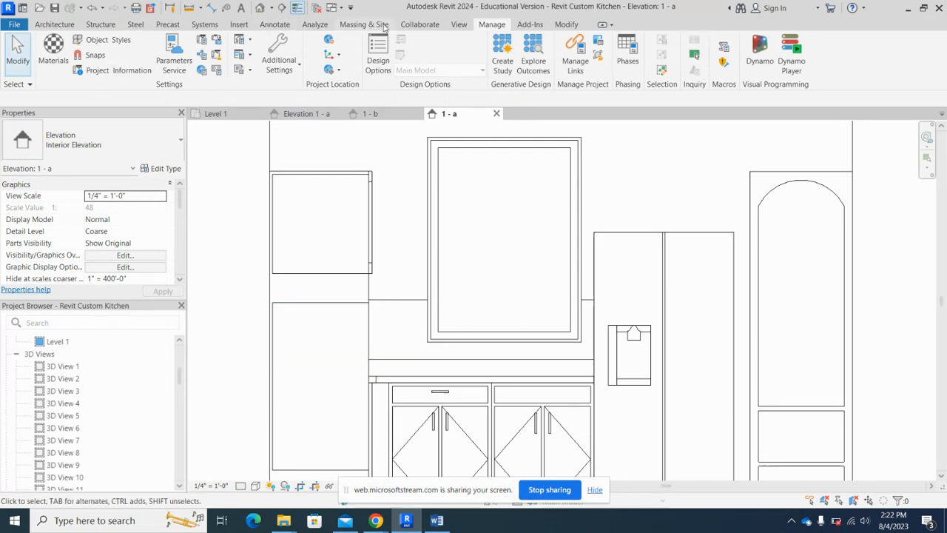
# - Paint the split wall face above the countertop with Ann Sacks Tile and set the elevation's visual style to Realistic
pyautogui.click(556, 25)
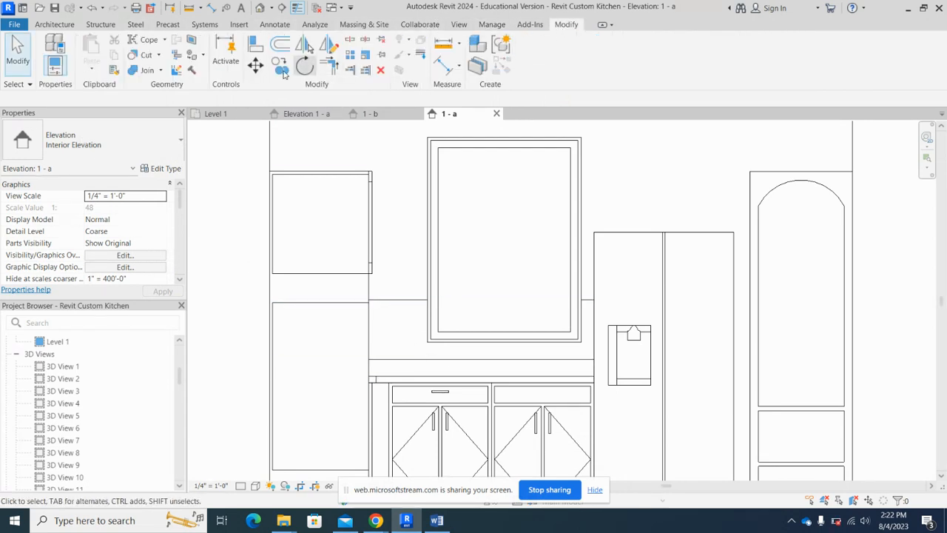
pyautogui.click(190, 57)
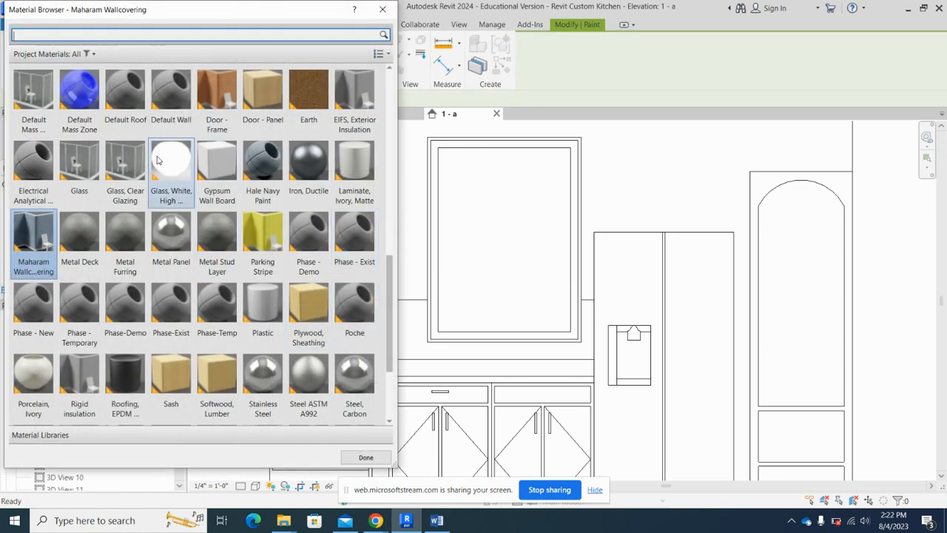
pyautogui.scroll(5, 171, 189)
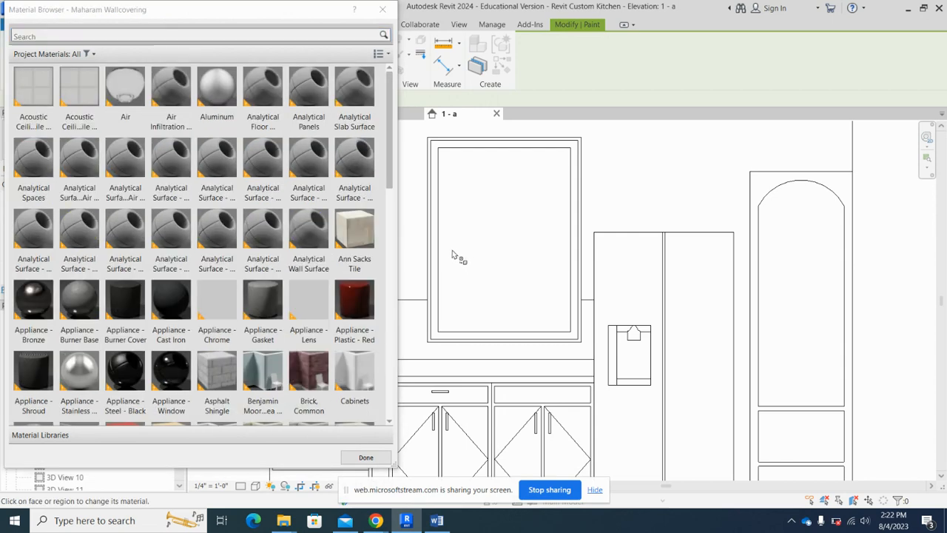
pyautogui.click(352, 230)
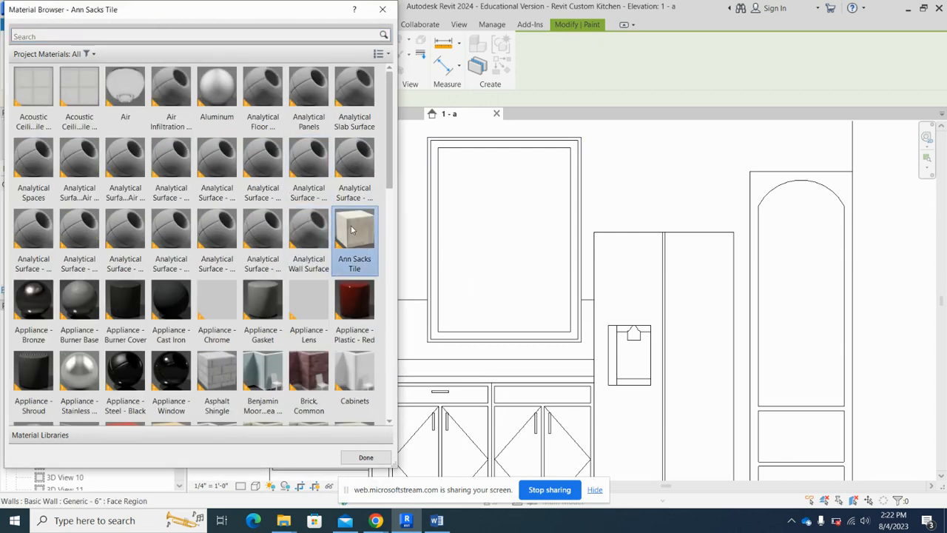
pyautogui.click(420, 348)
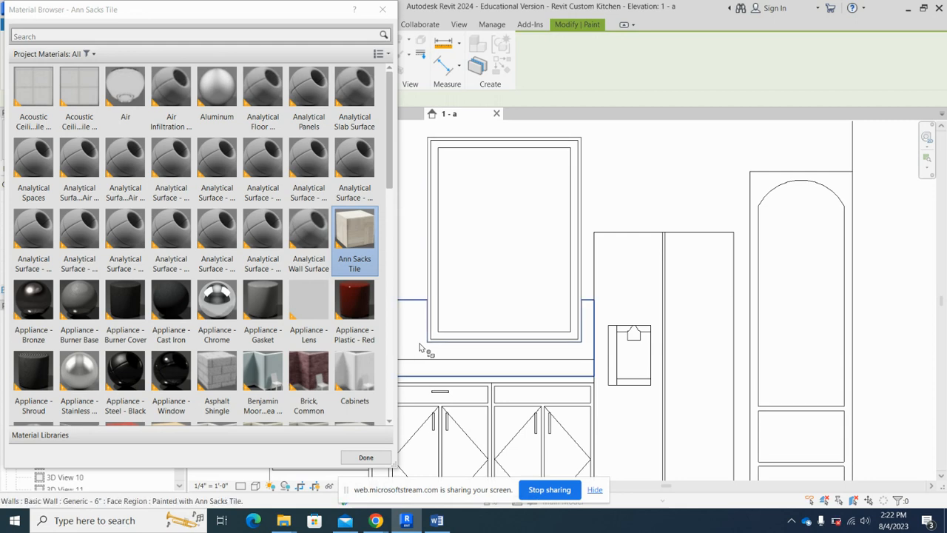
pyautogui.click(366, 458)
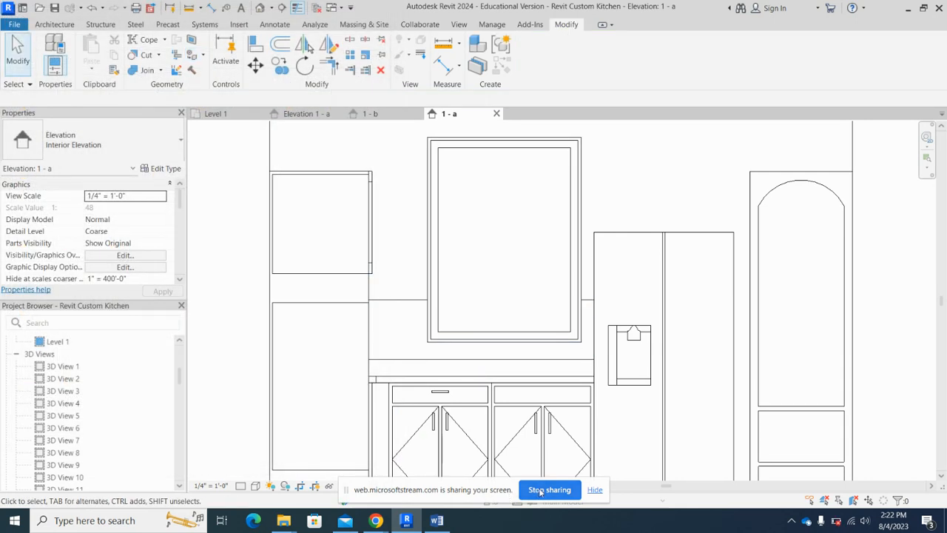
pyautogui.click(255, 486)
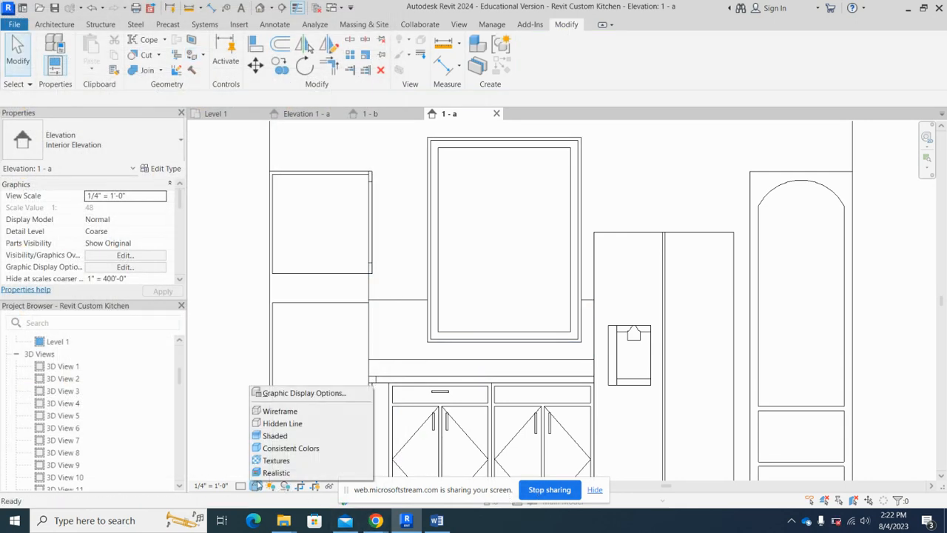
pyautogui.click(275, 472)
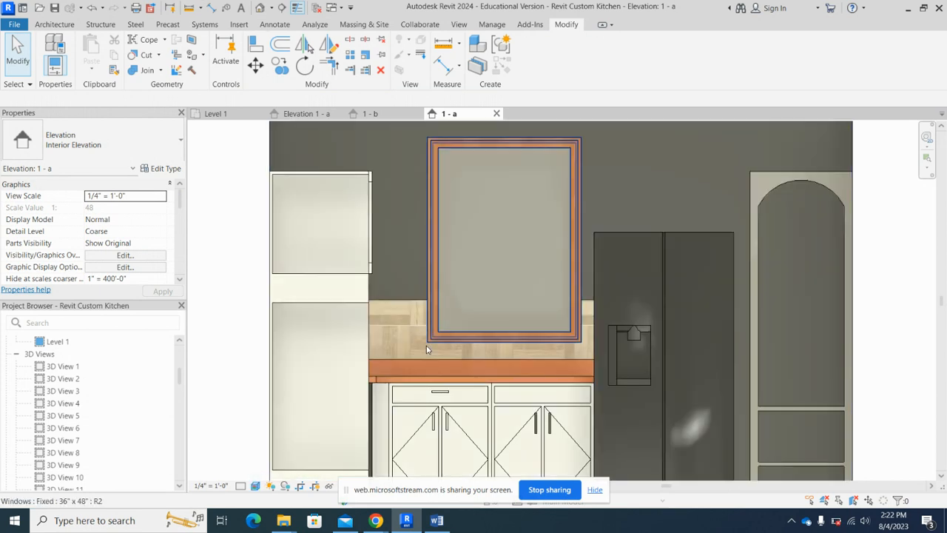